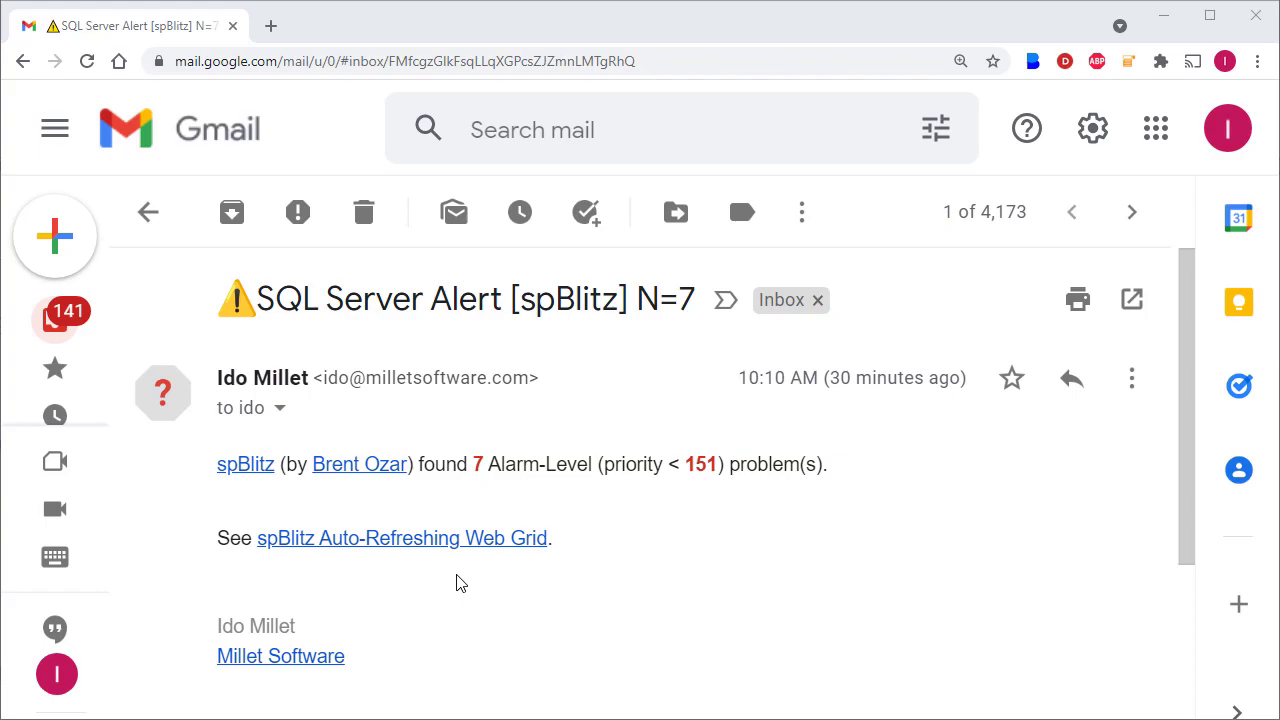
Open the spBlitz web grid from the alert email and view the help page linked to the Agent Jobs Without Failure Emails finding.
left_click(388, 544)
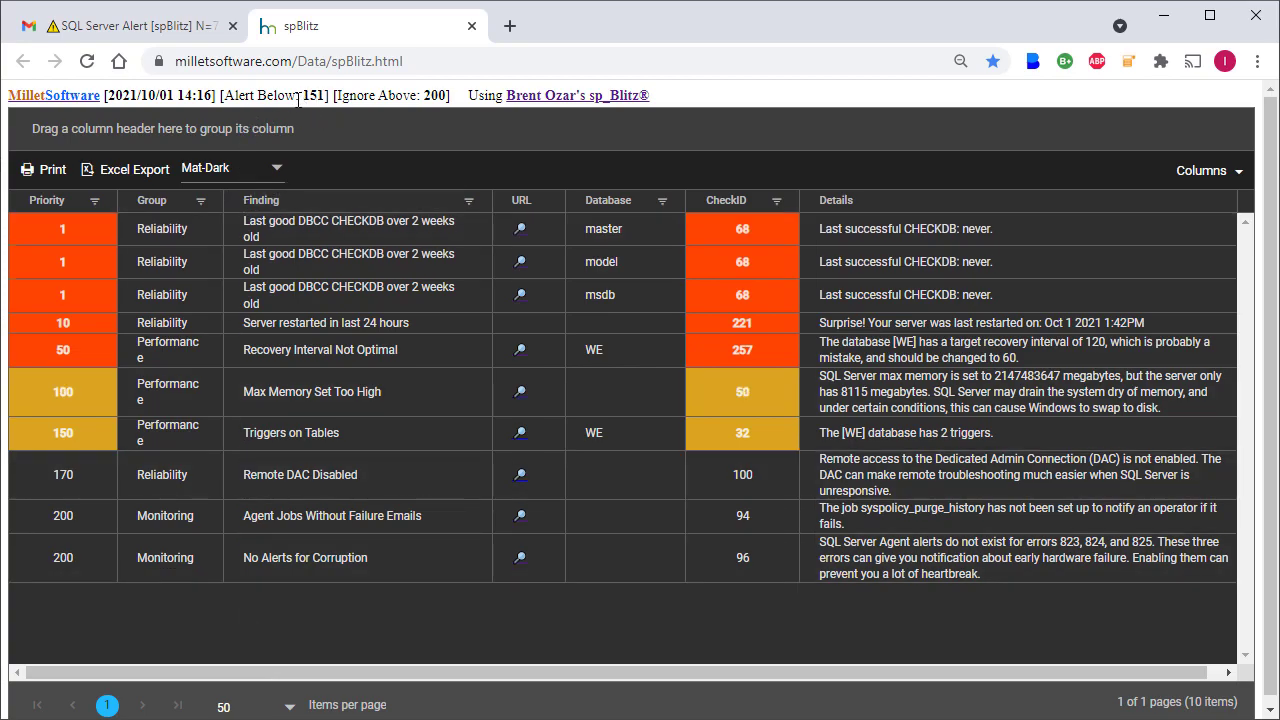
left_click_drag(225, 94, 326, 94)
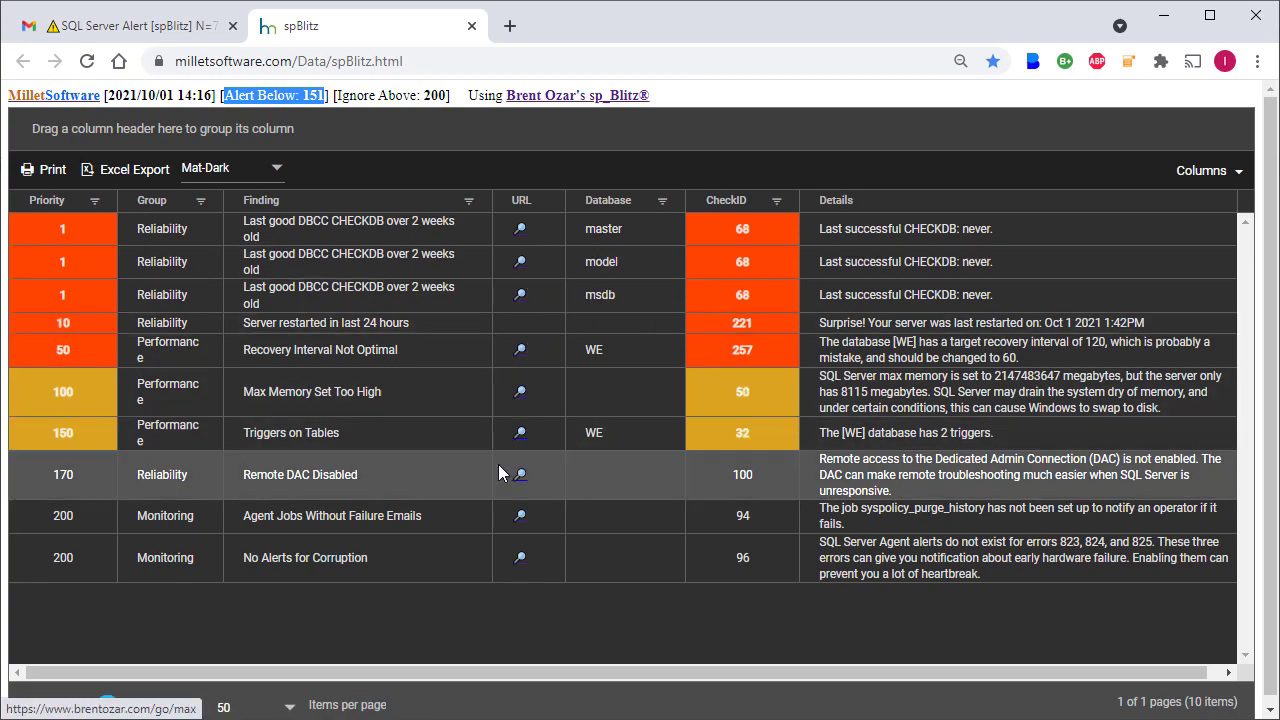
left_click(520, 521)
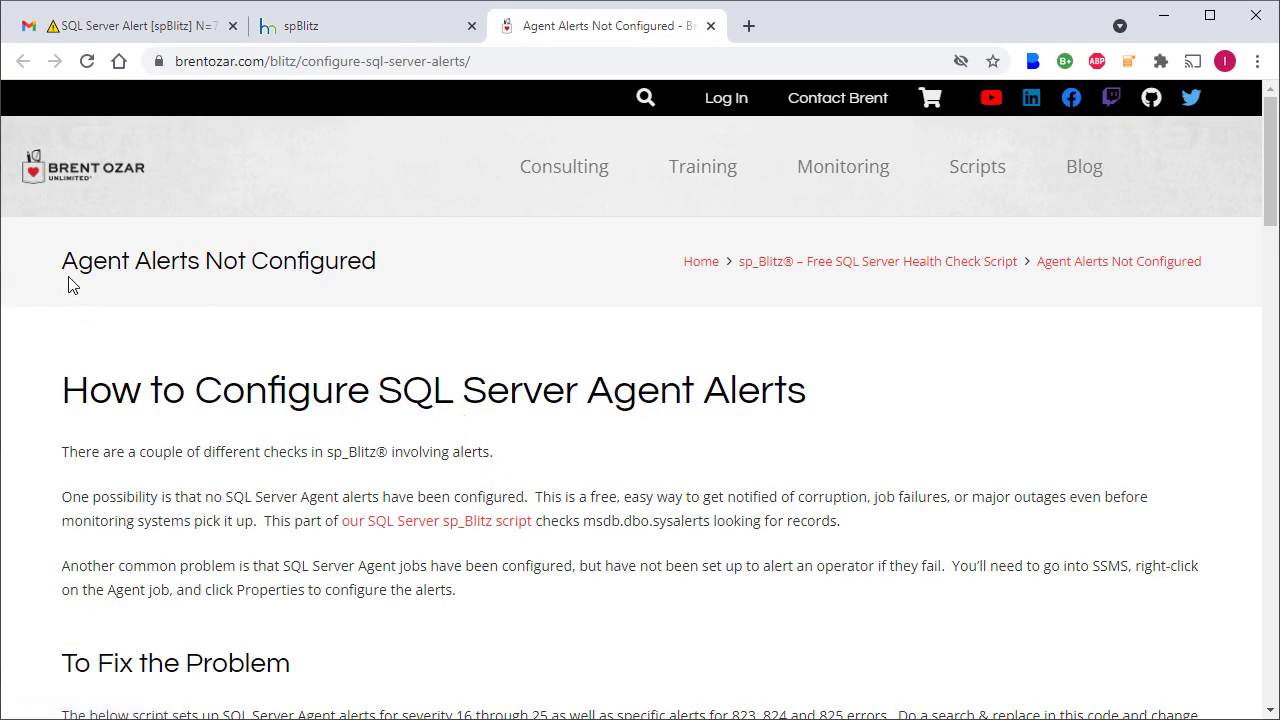
scroll(430, 390, "down", 3)
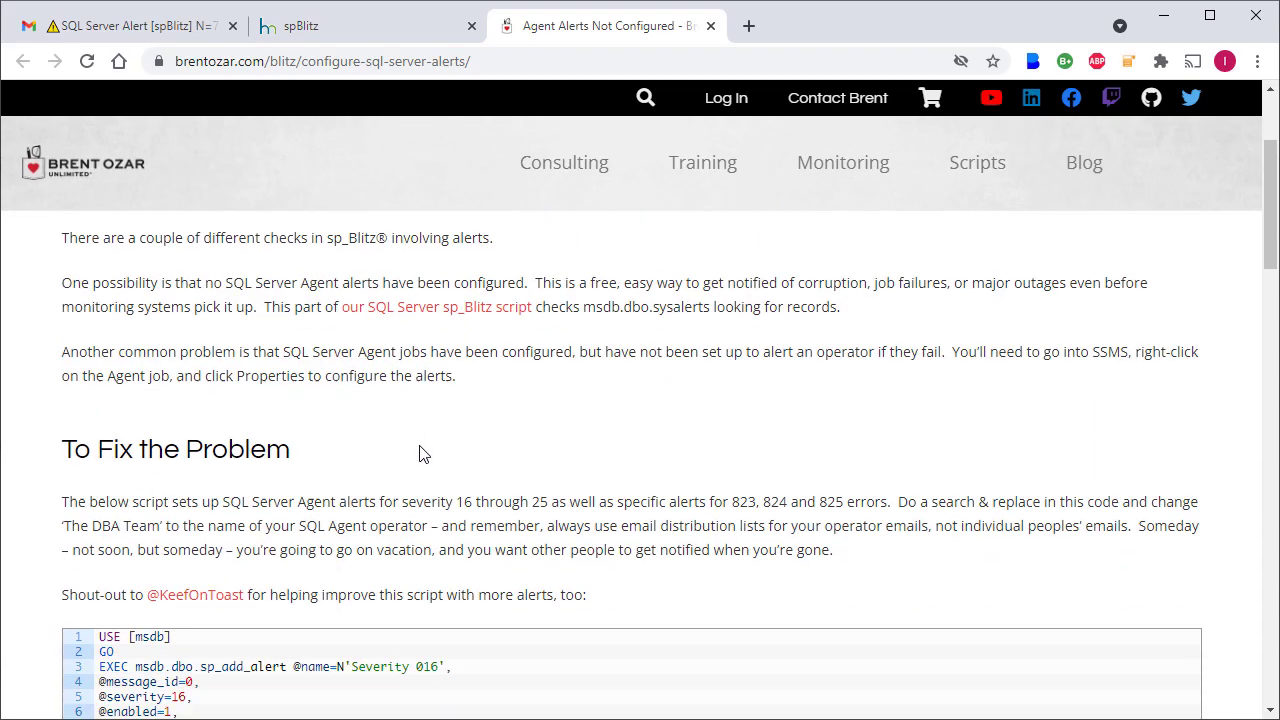
key("ctrl+shift+Tab")
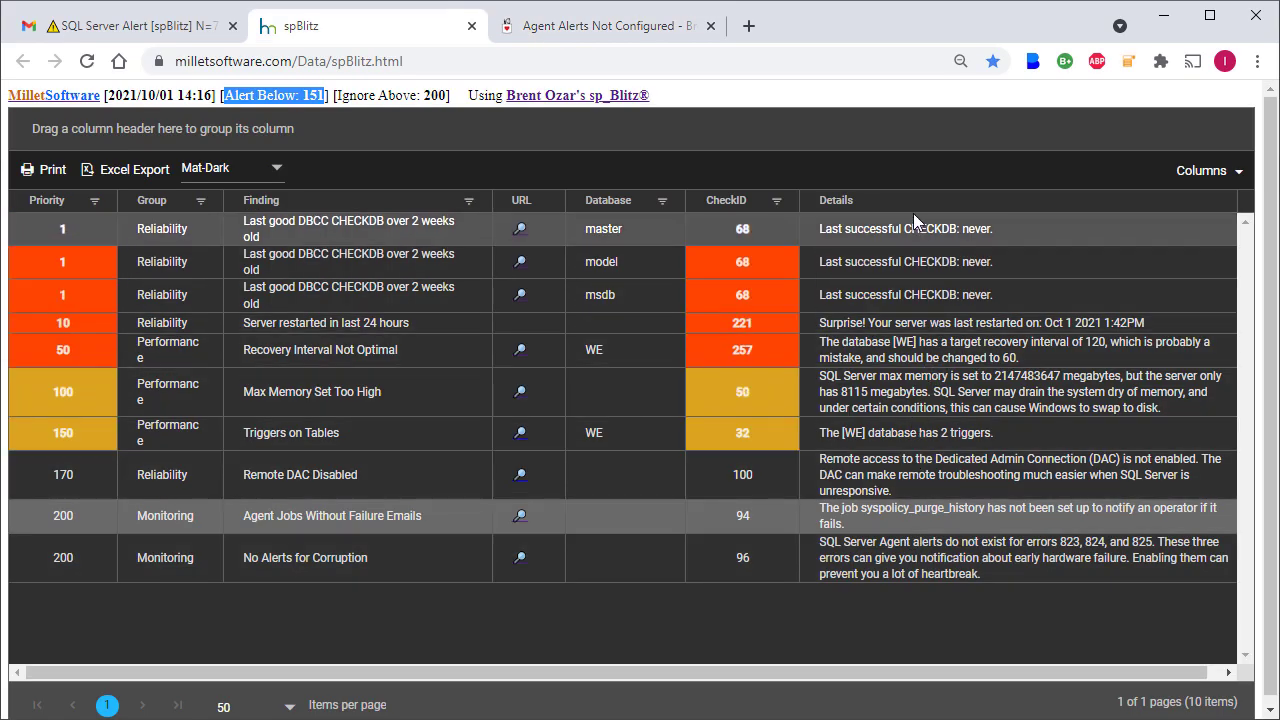
Move the Database column ahead of Finding and group the grid rows by the Group column.
left_click_drag(650, 200, 240, 205)
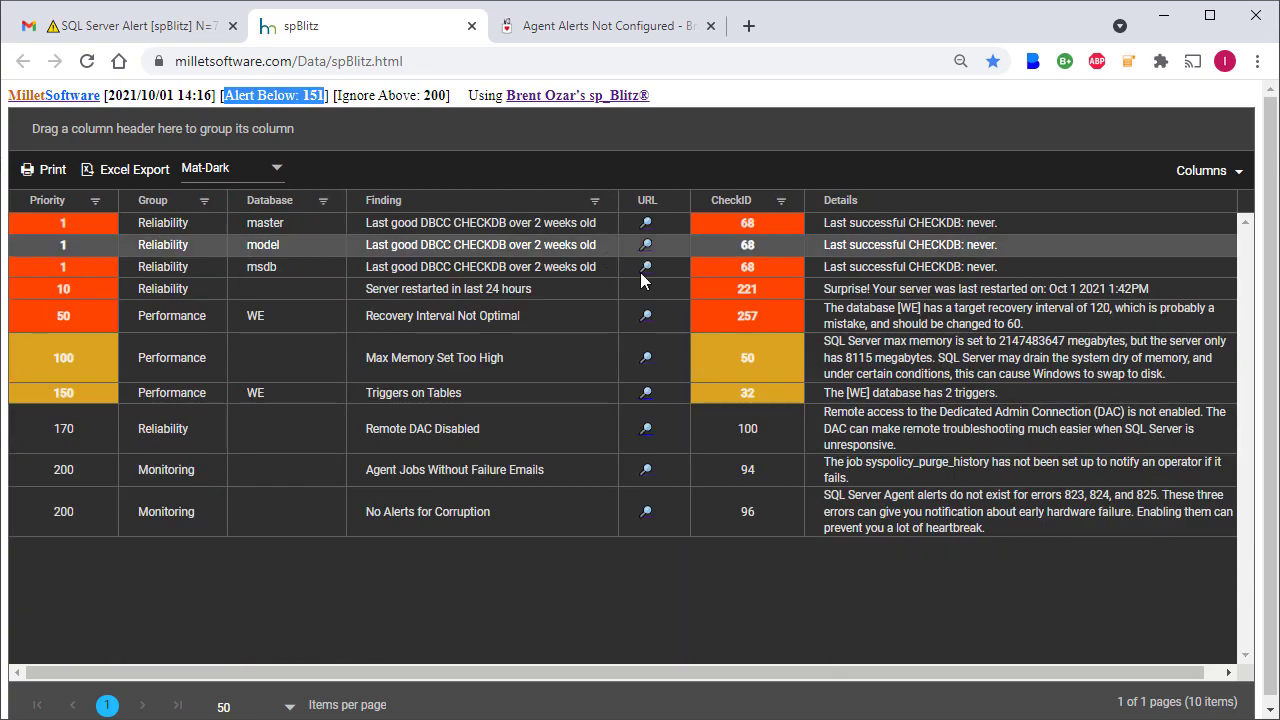
left_click_drag(153, 200, 100, 128)
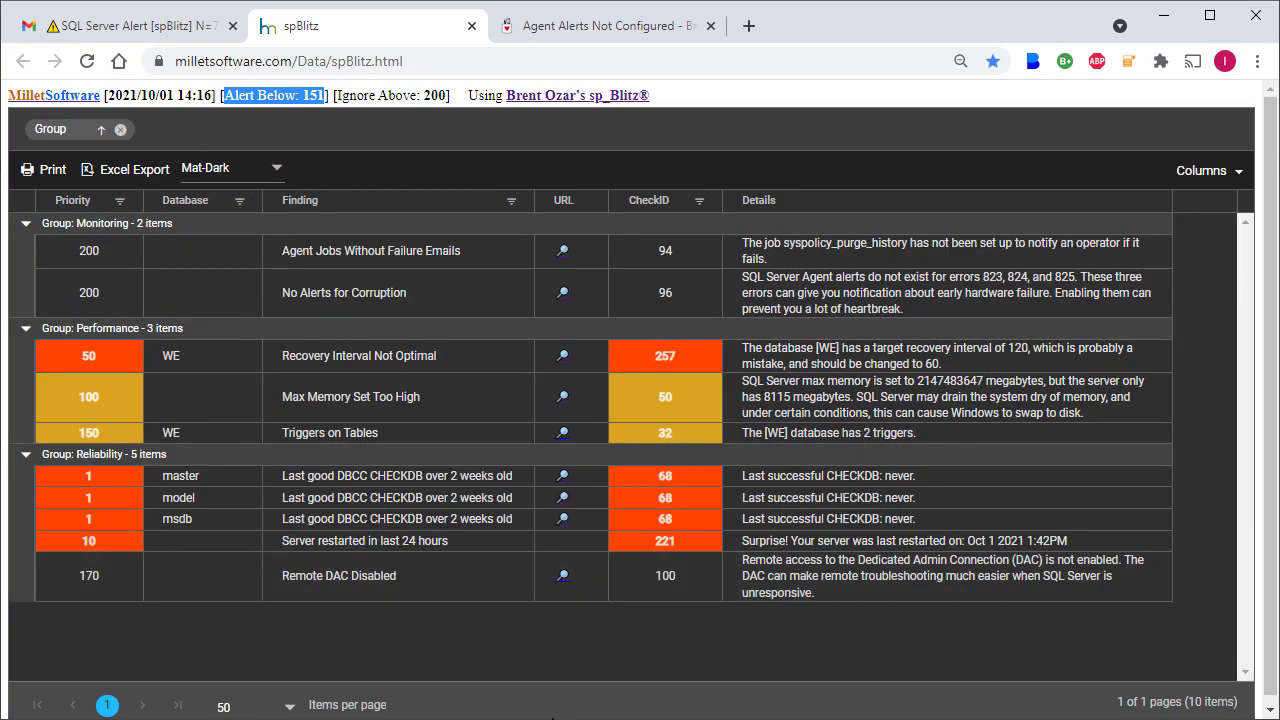
left_click(1237, 186)
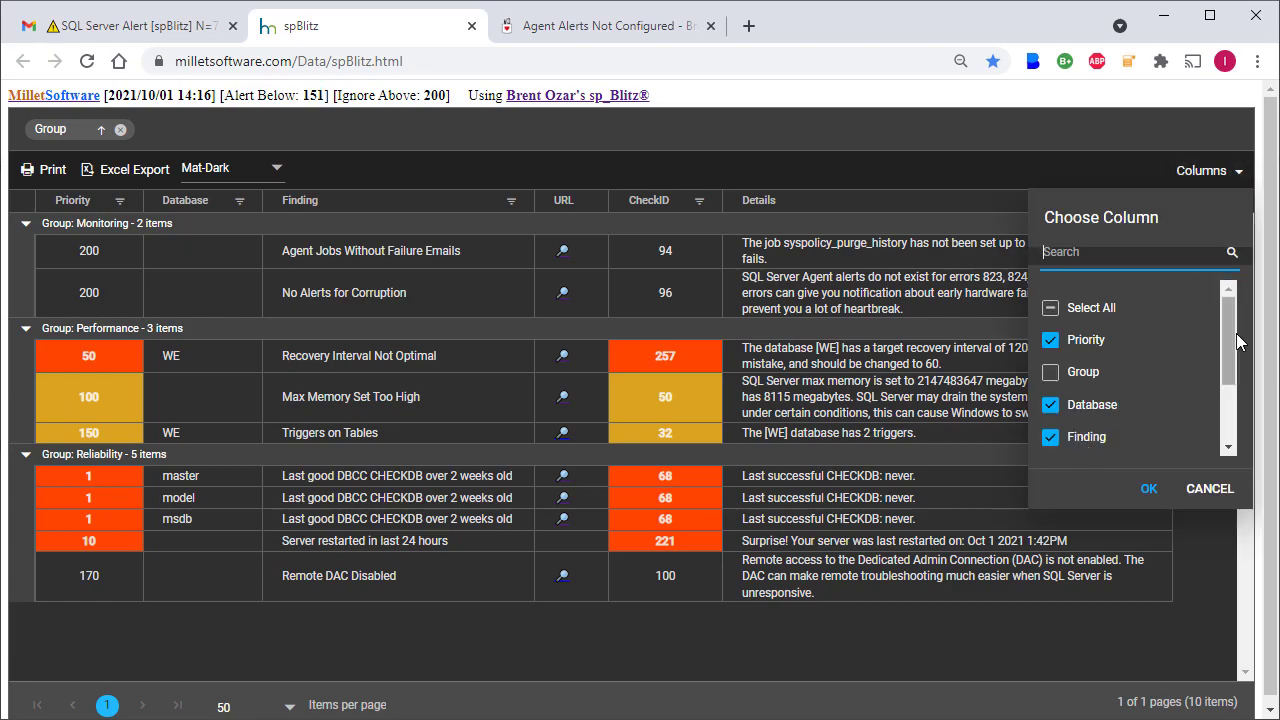
left_click(485, 141)
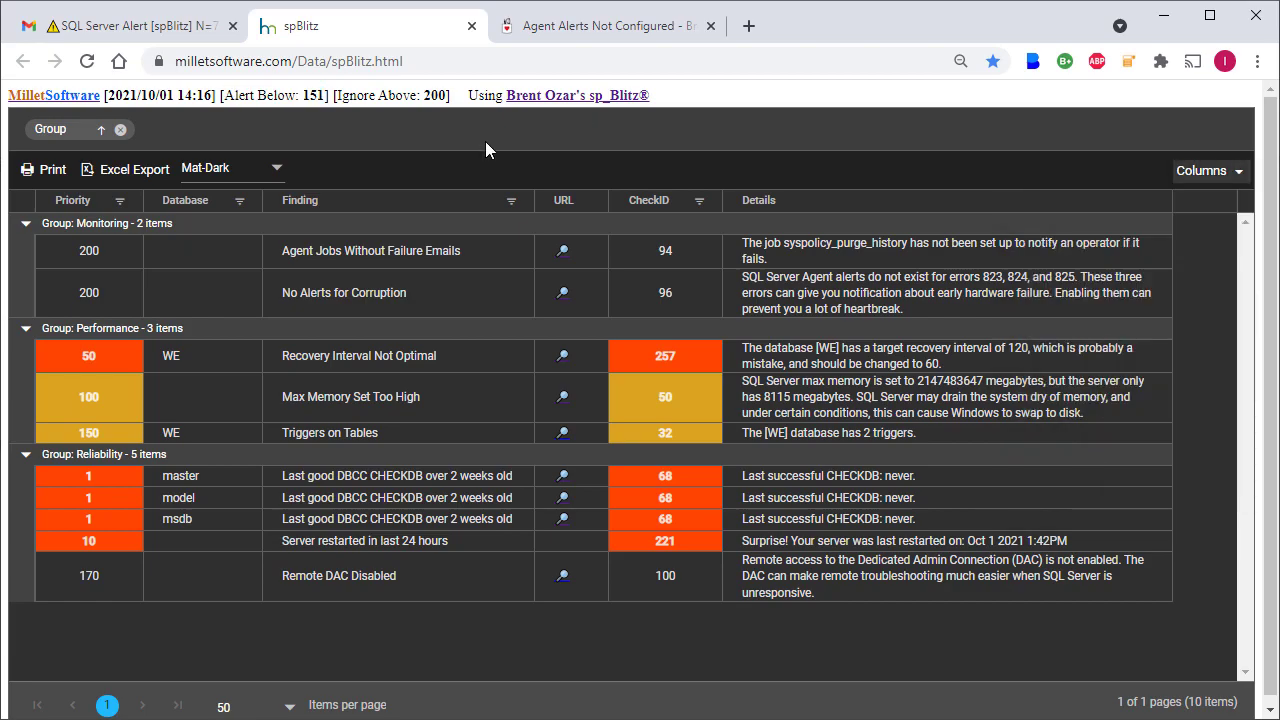
Try the Material theme on the grid, ending with the Bootstrap4 theme.
left_click(275, 172)
left_click(226, 231)
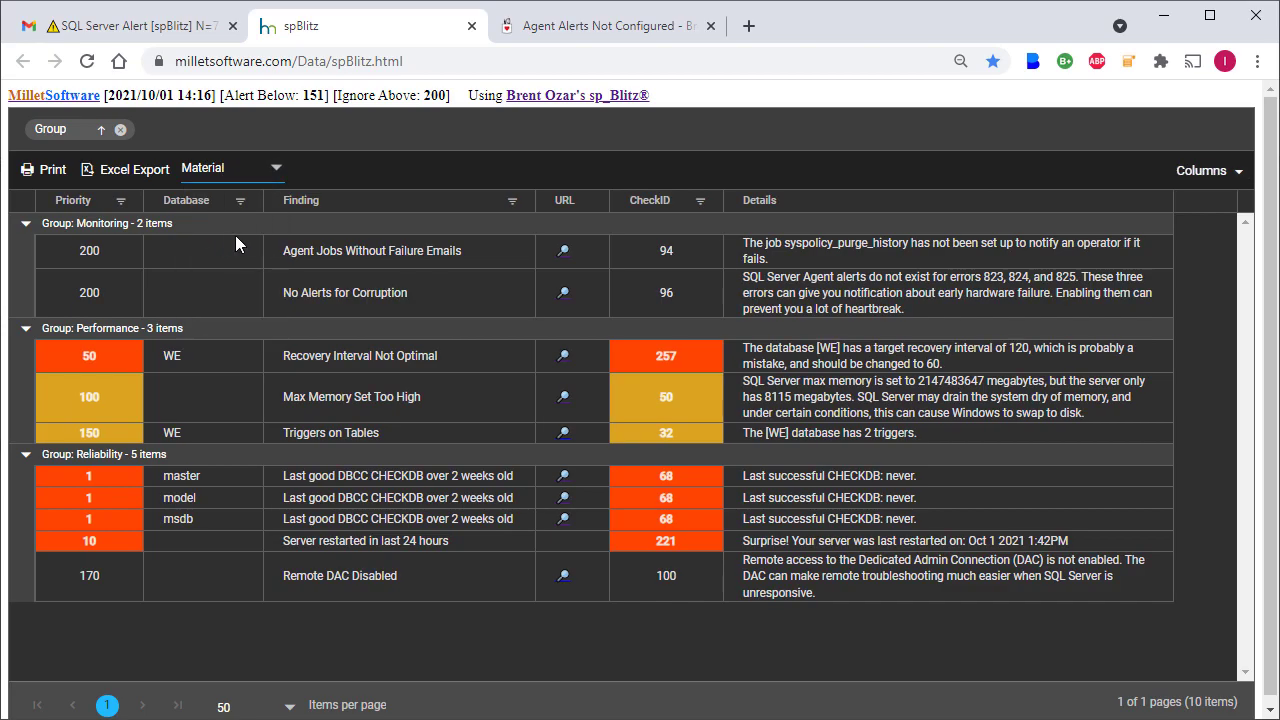
left_click(230, 168)
left_click(235, 292)
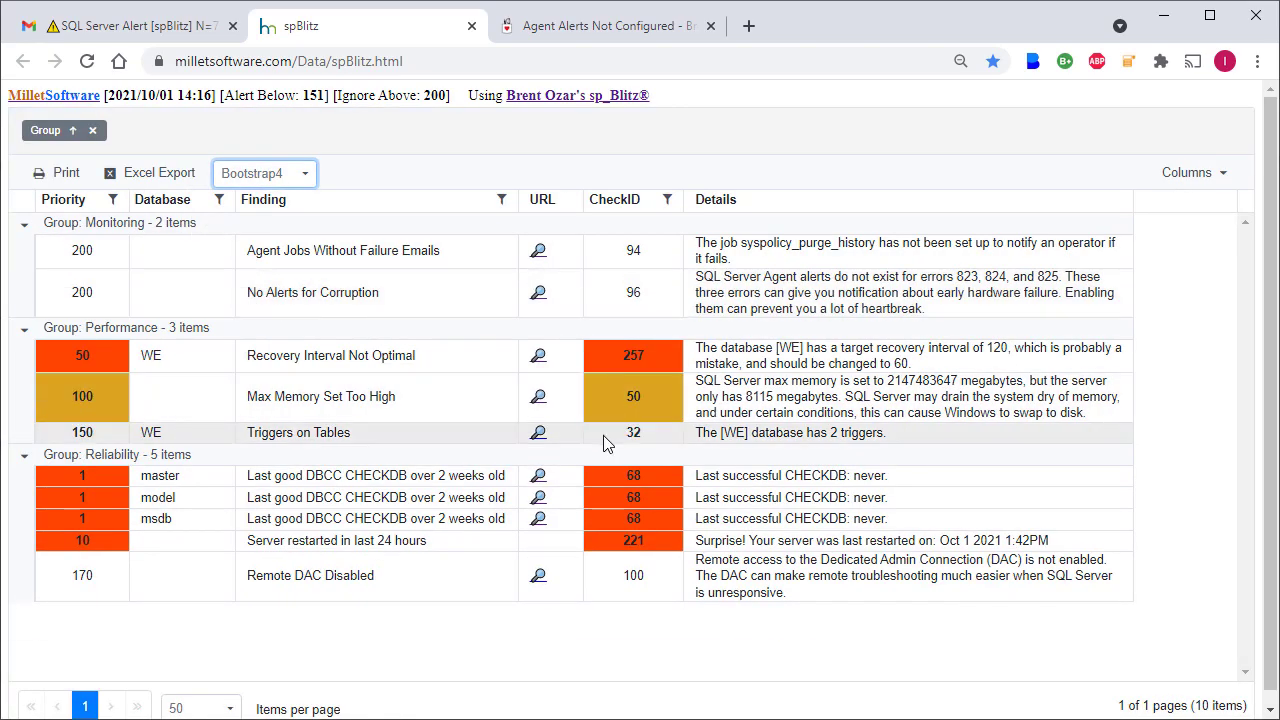
Close the spBlitz grid page and reopen it from the web grid link in the alert email.
left_click(472, 26)
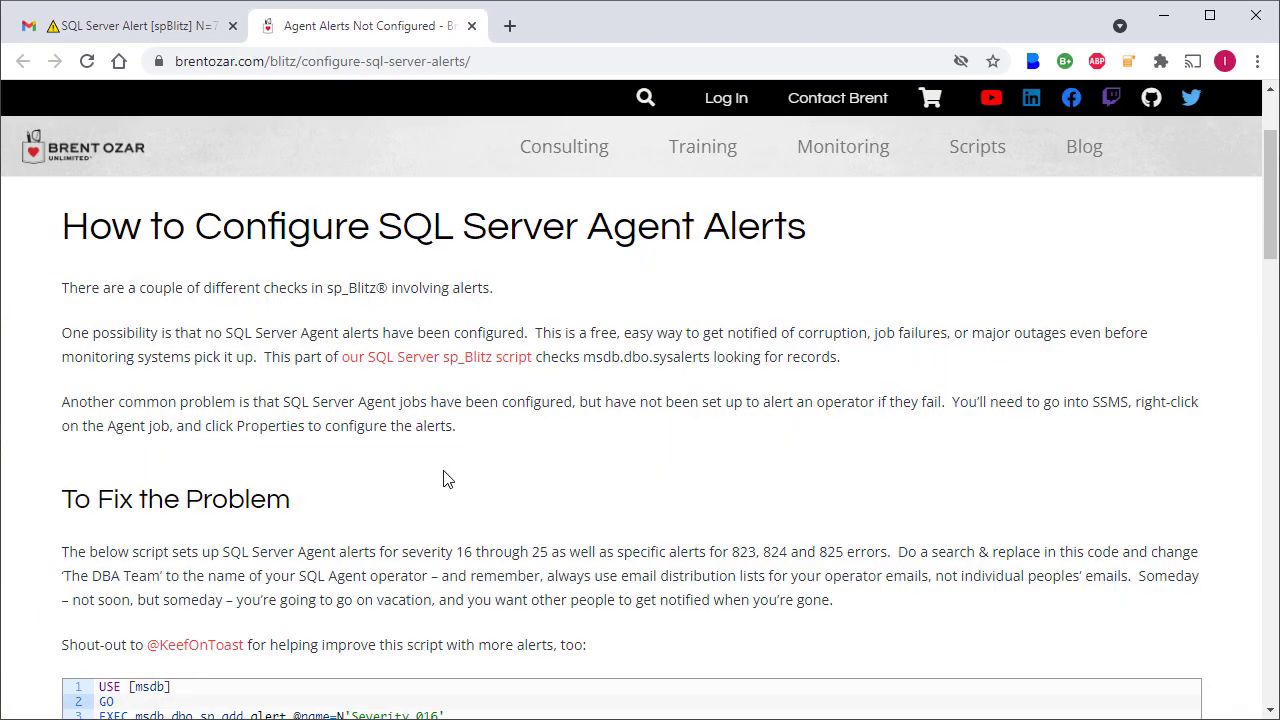
left_click(118, 24)
left_click(391, 545)
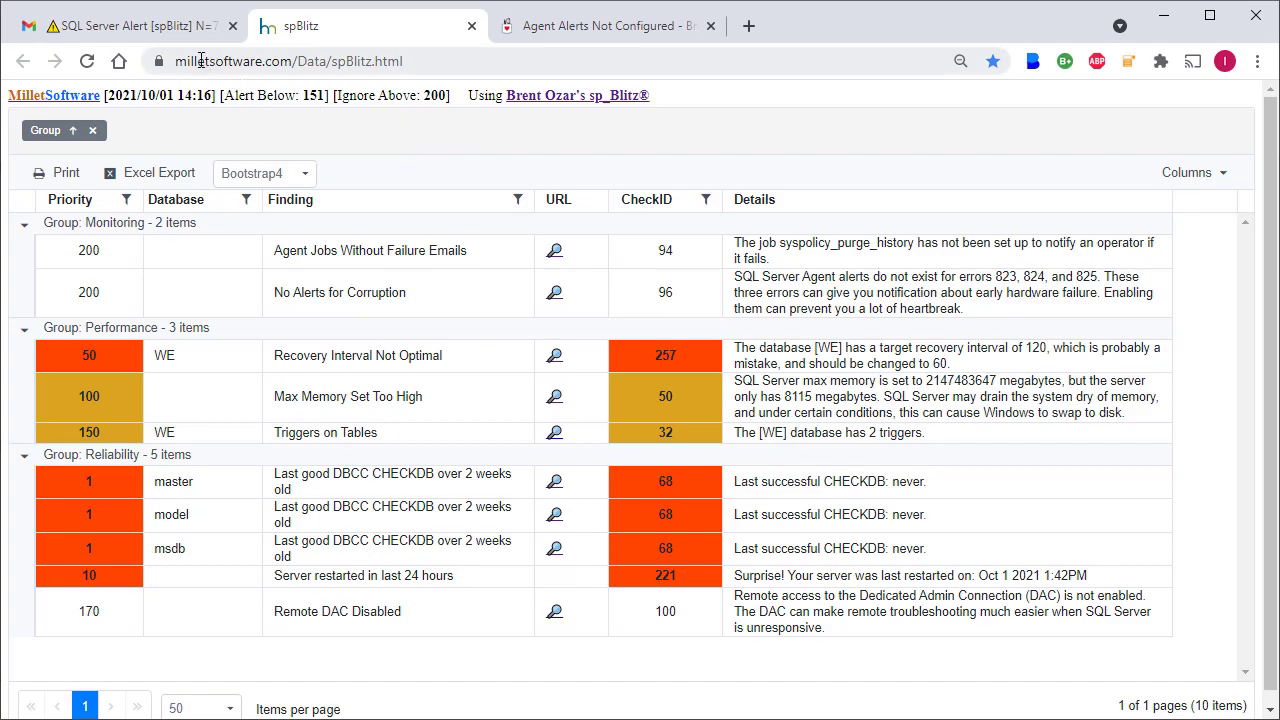
Follow the spBlitz link in the alert email and look over the sp_Blitz health check script page.
left_click(140, 26)
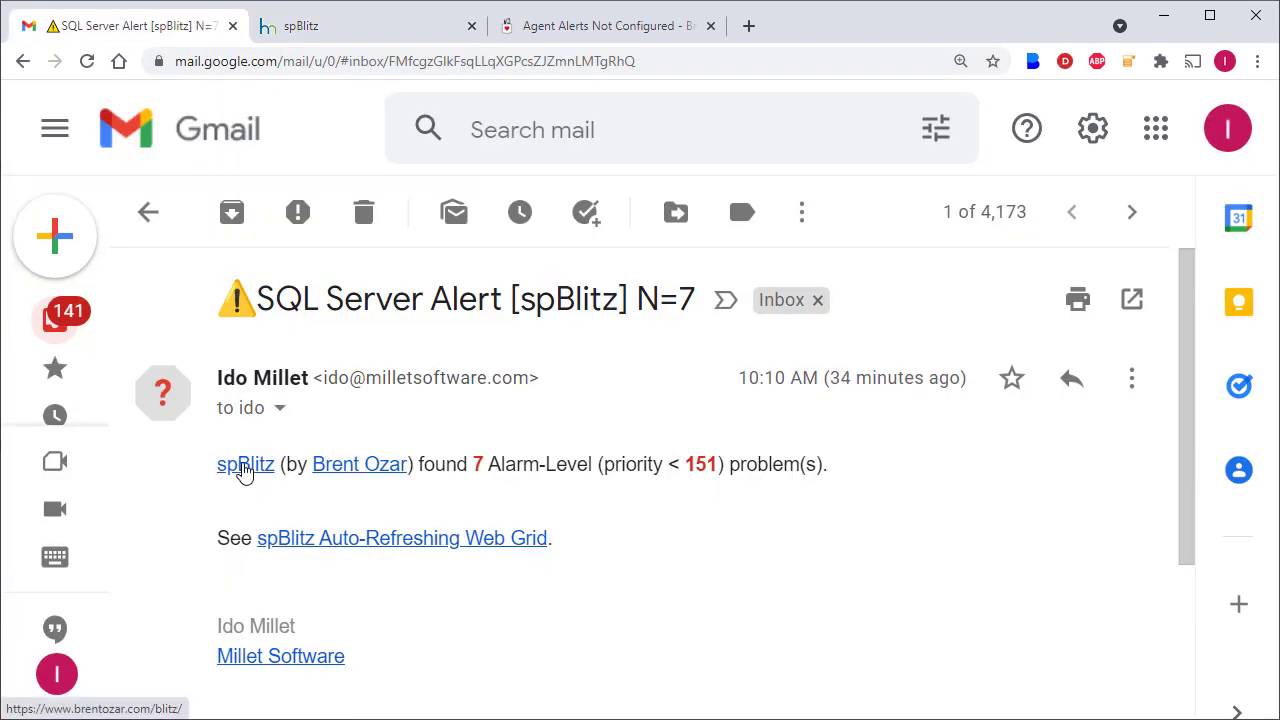
left_click(245, 468)
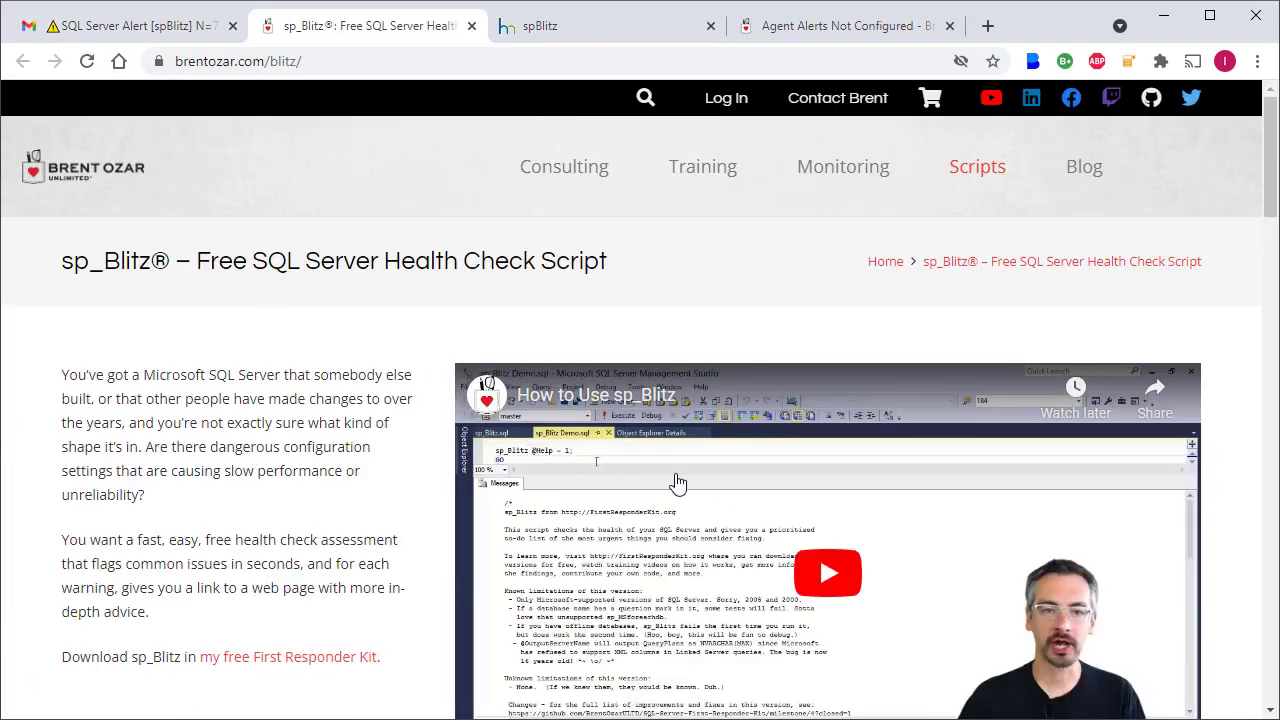
scroll(725, 502, "down", 3)
scroll(723, 486, "up", 2)
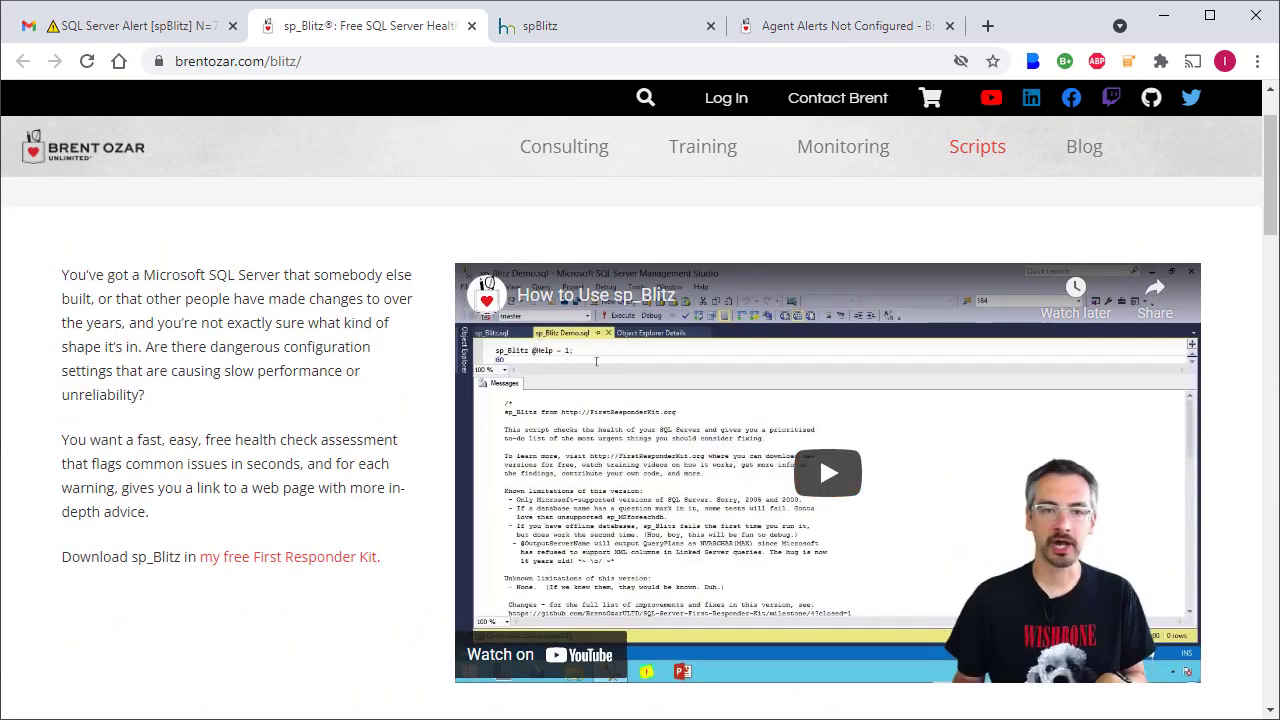
Switch to SQL Server Management Studio and examine the sp_Blitz.sql procedure script from its beginning.
left_click(341, 718)
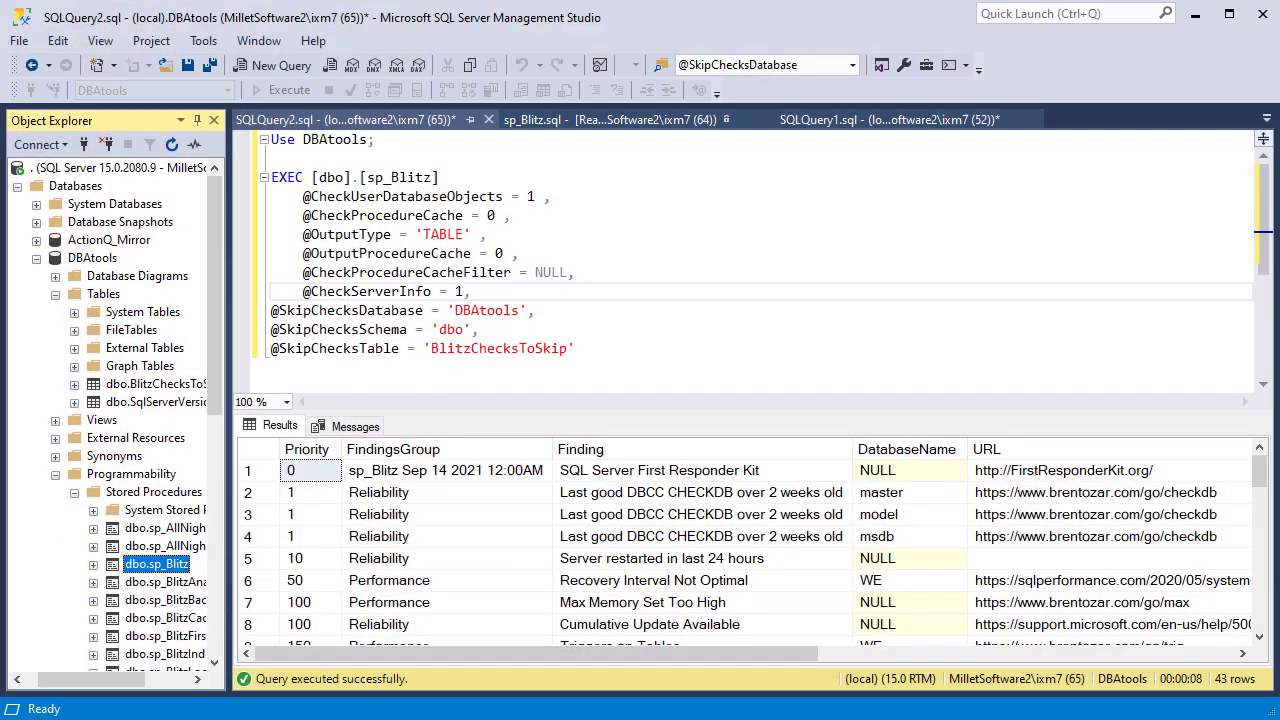
left_click(374, 124)
left_click(605, 120)
left_click(1260, 546)
left_click_drag(1260, 546, 1264, 150)
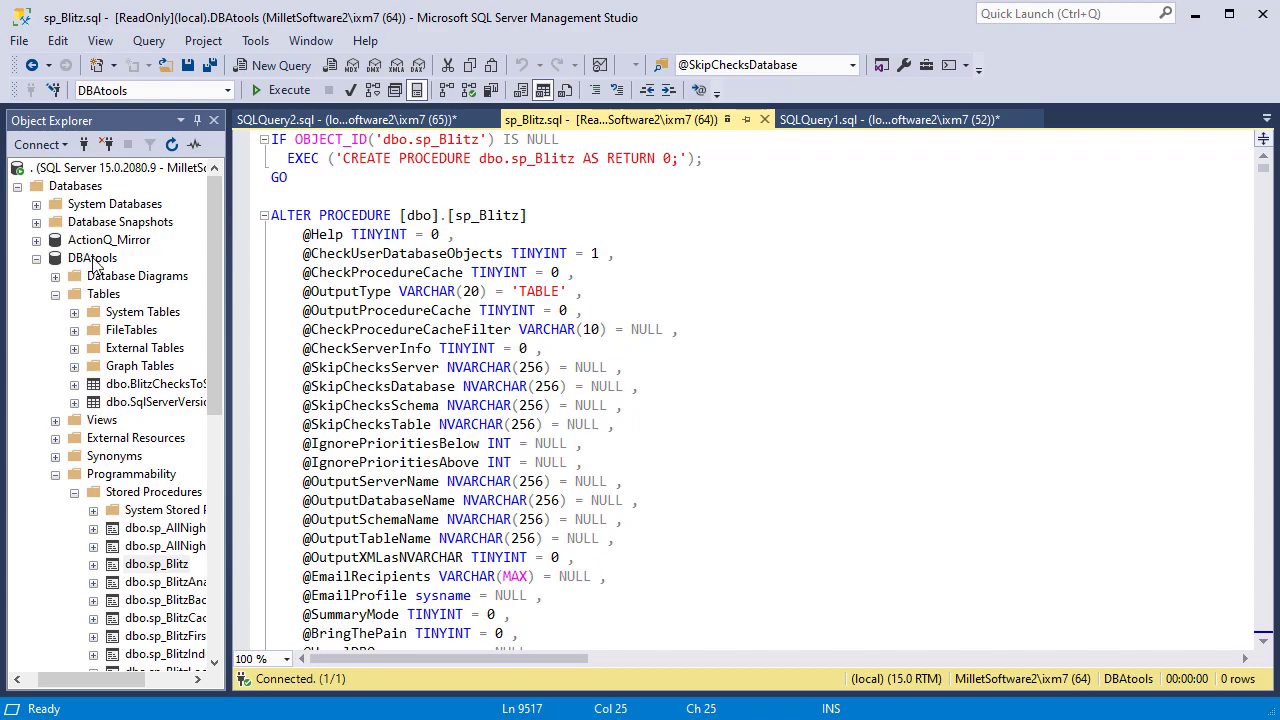
List the top 1000 rows of the BlitzChecksToSkip table in the DBAtools database.
left_click(92, 258)
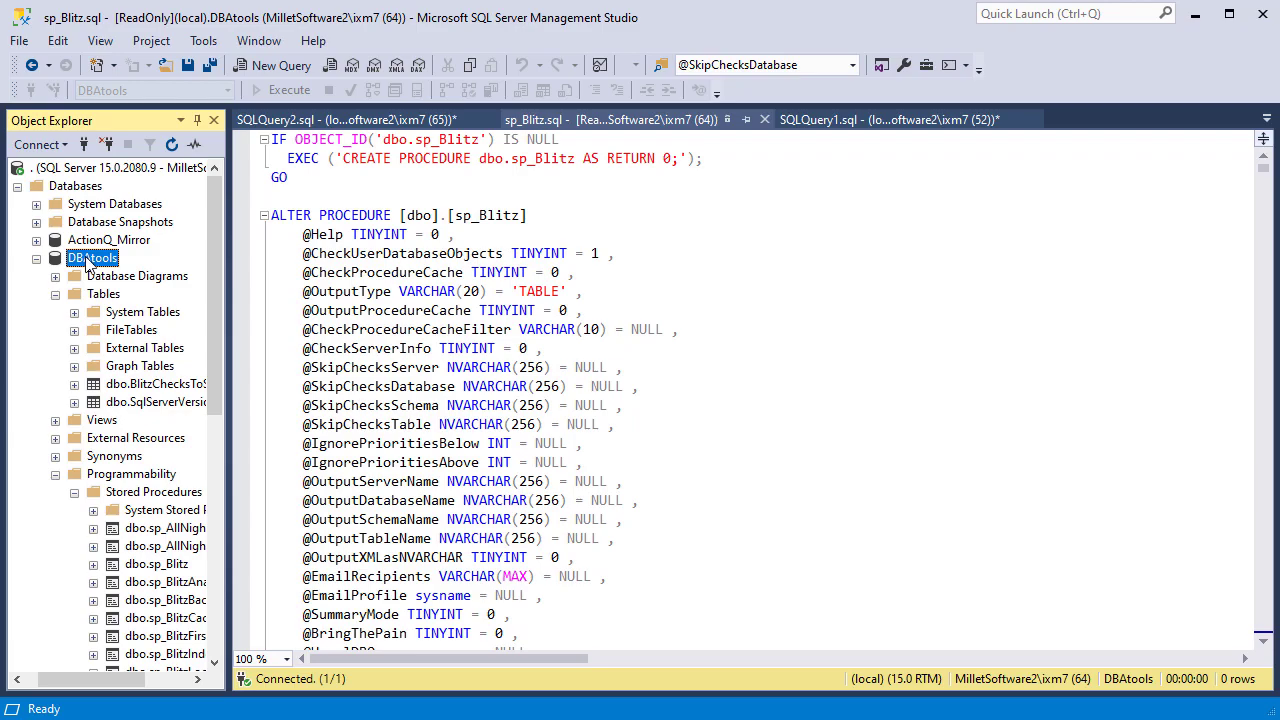
double_click(127, 384)
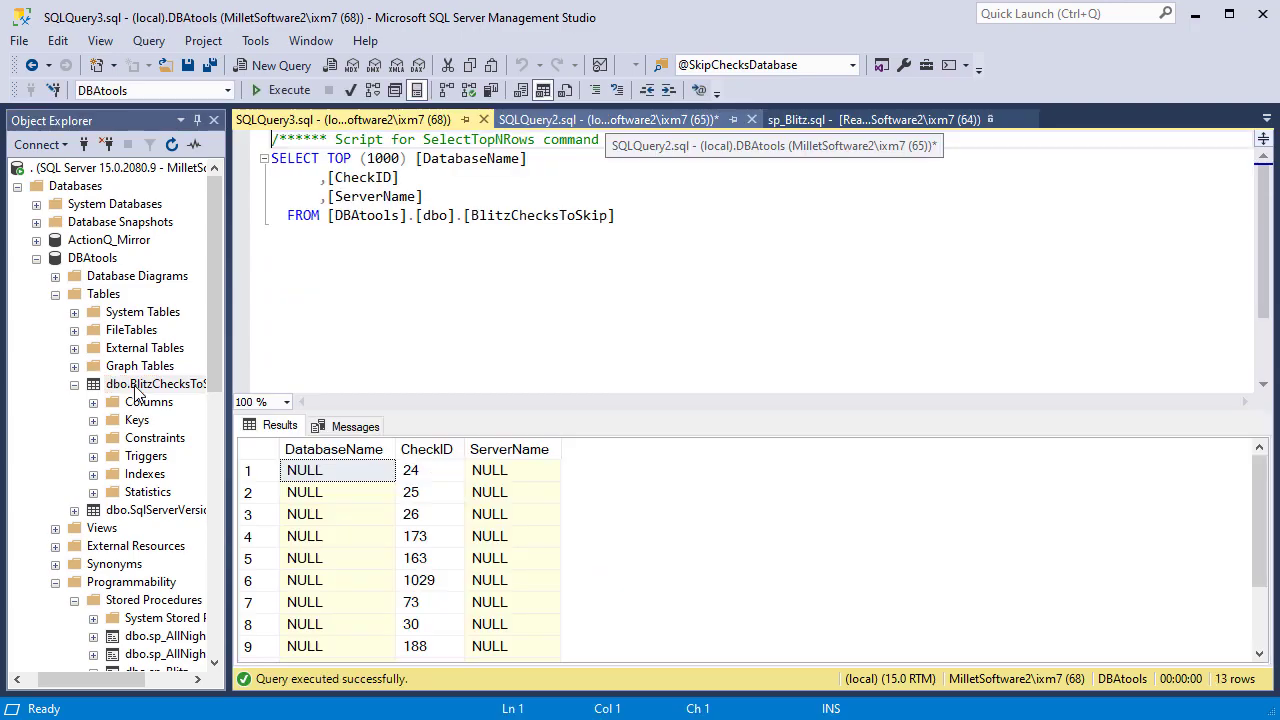
Run the whole SQLQuery2.sql script that executes sp_Blitz with the BlitzChecksToSkip table.
left_click(607, 120)
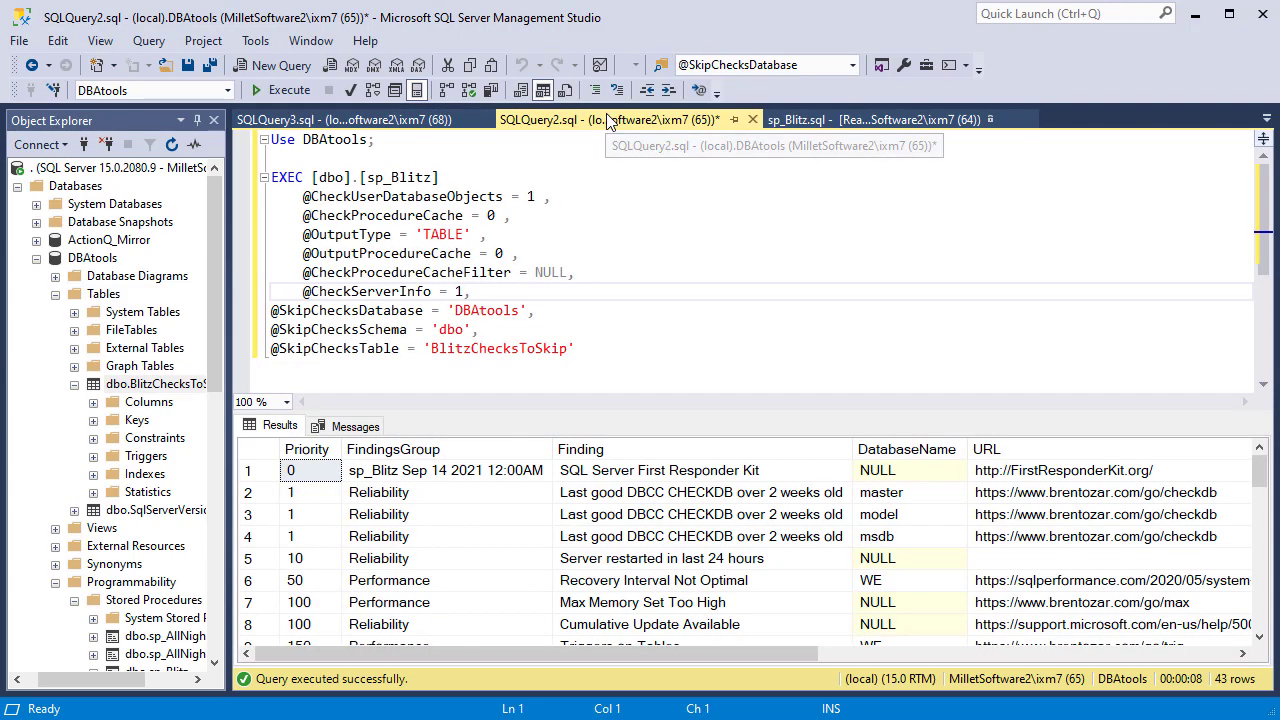
key("ctrl+a")
key("F5")
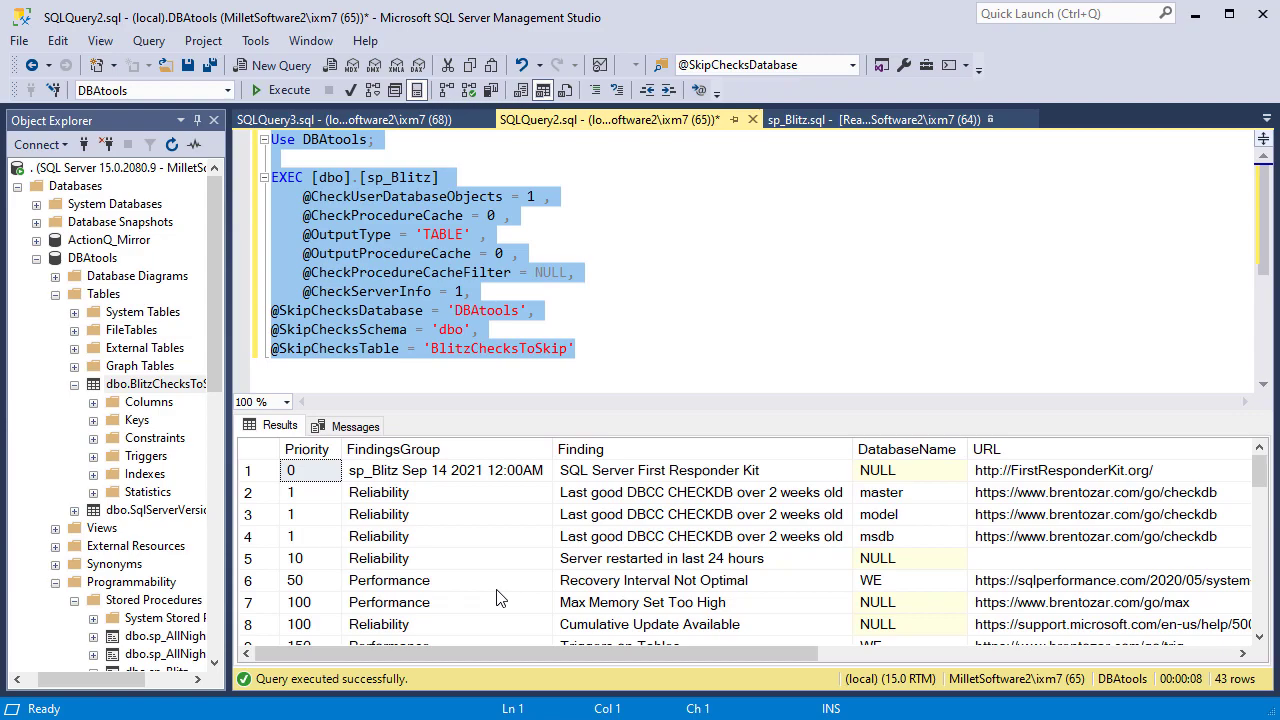
Switch to Visual CUT and open the spBlitz.rpt report from the Visual CUT 11 folder for preview.
key("alt+Tab")
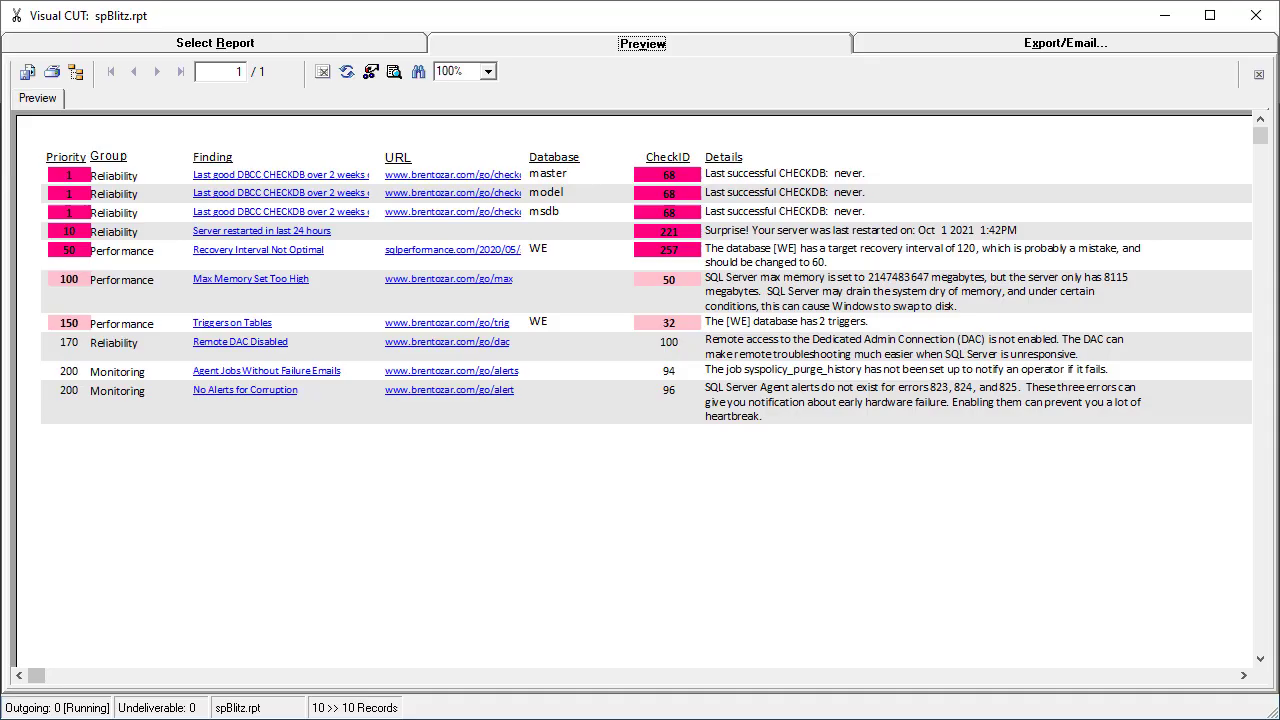
left_click(252, 44)
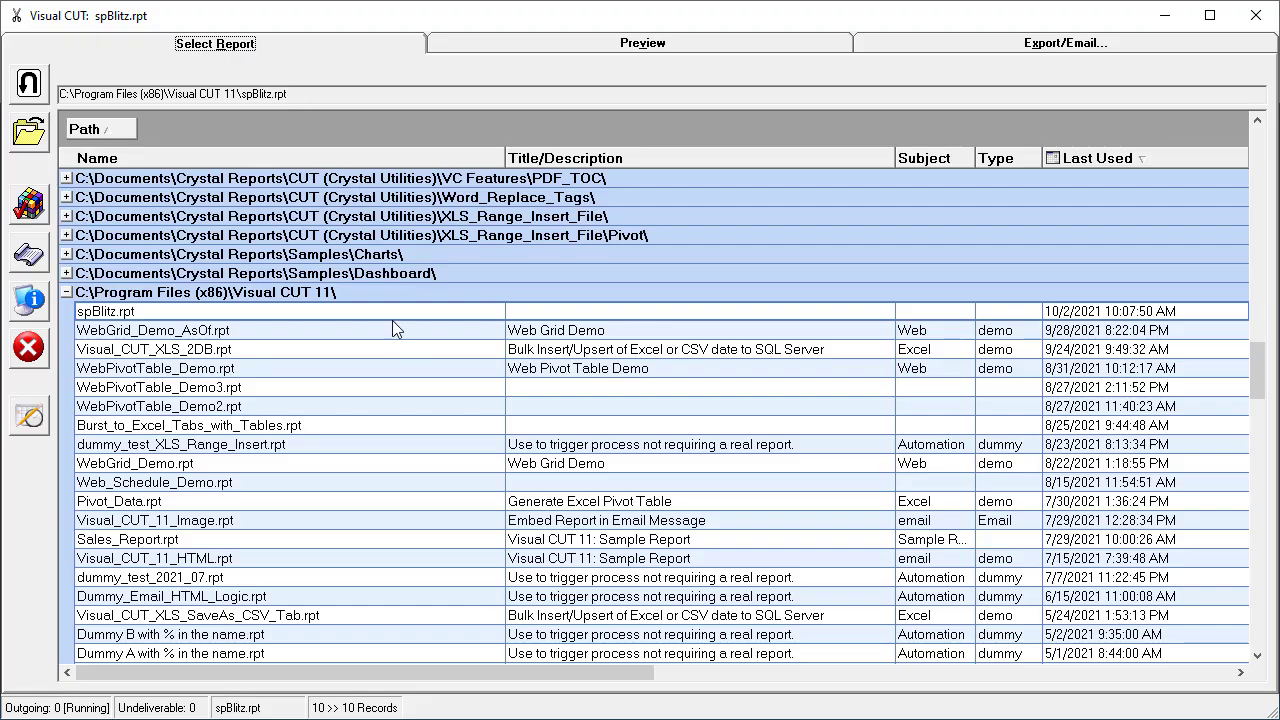
double_click(138, 318)
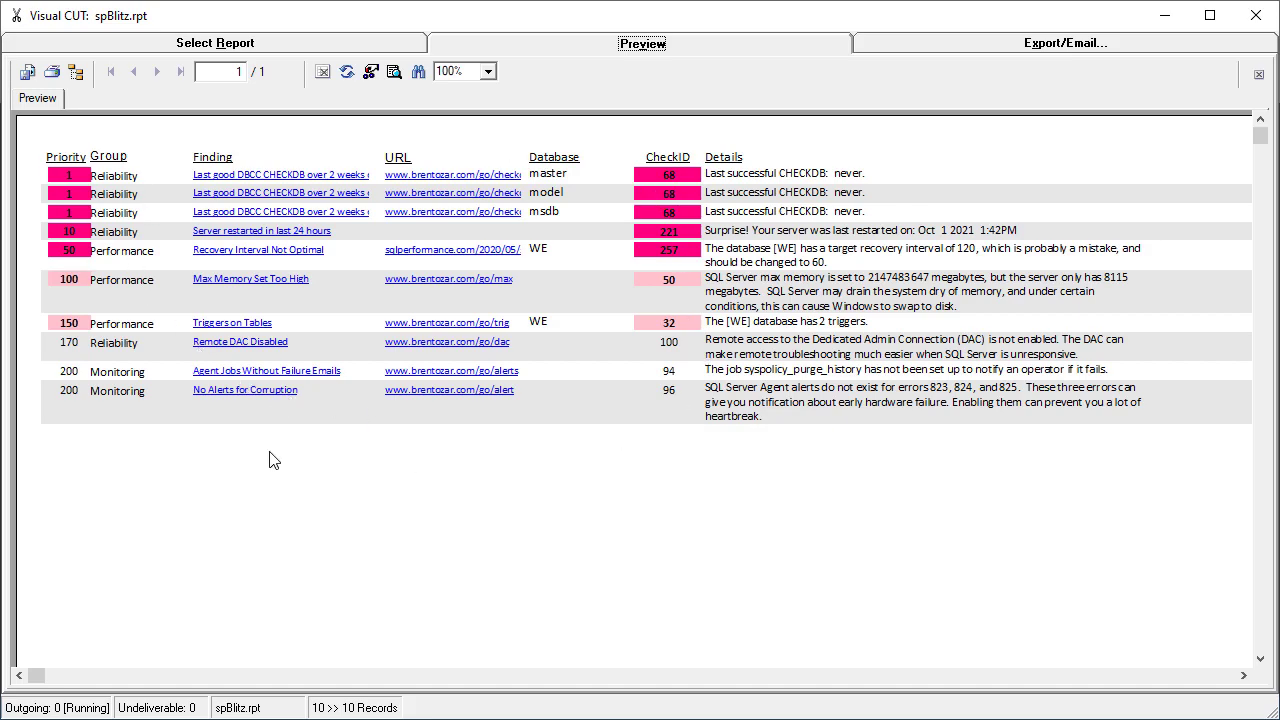
Review the report's export and email settings, including the web page title and SFTP upload options of the WebGrid export.
left_click(915, 40)
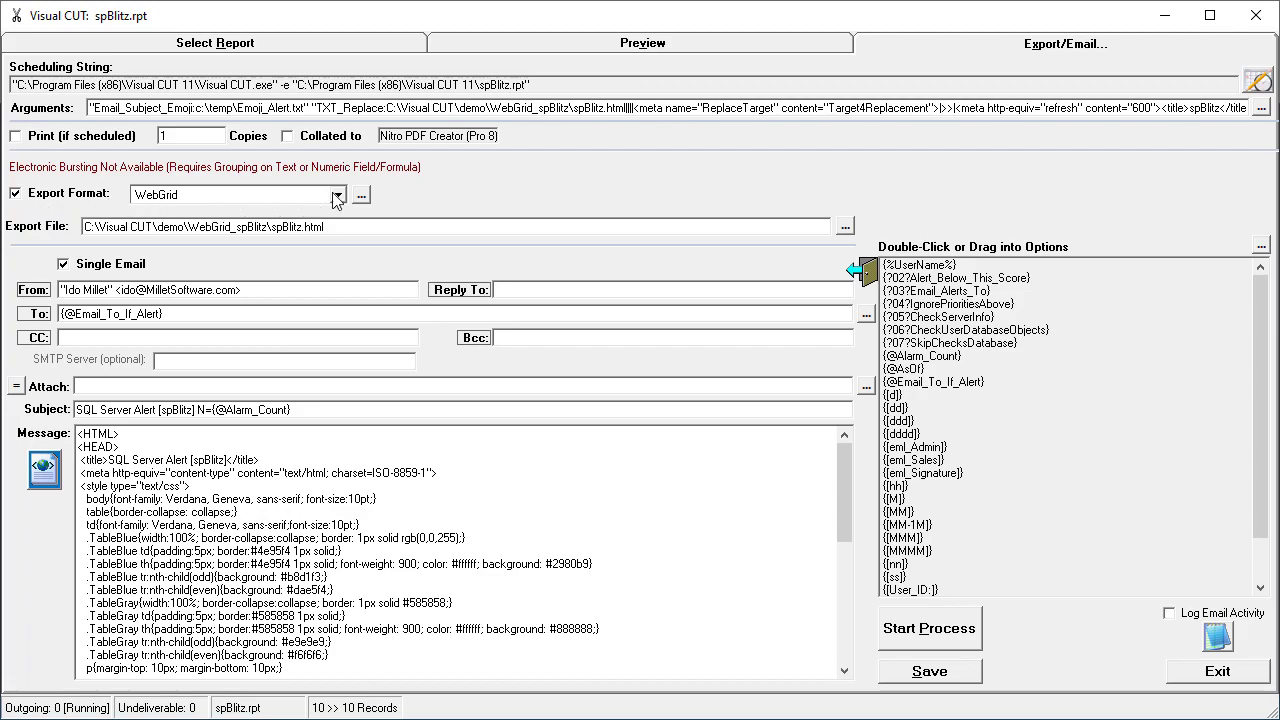
left_click(361, 194)
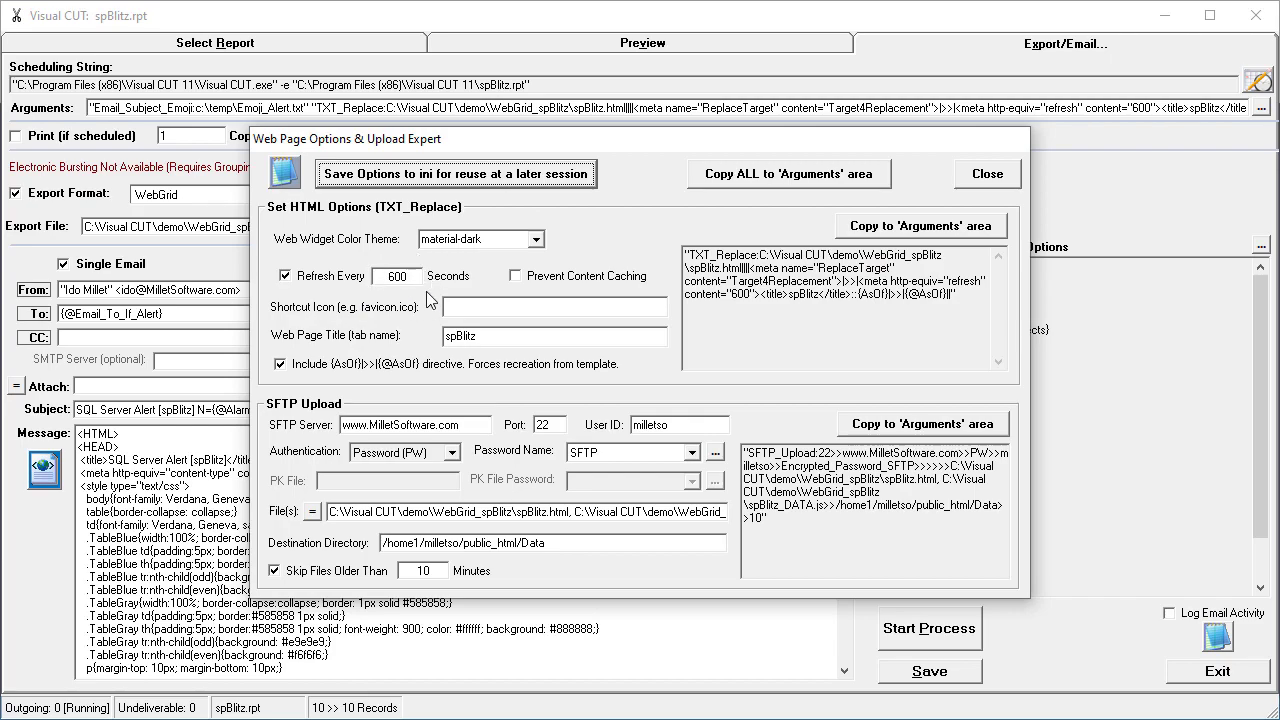
double_click(488, 336)
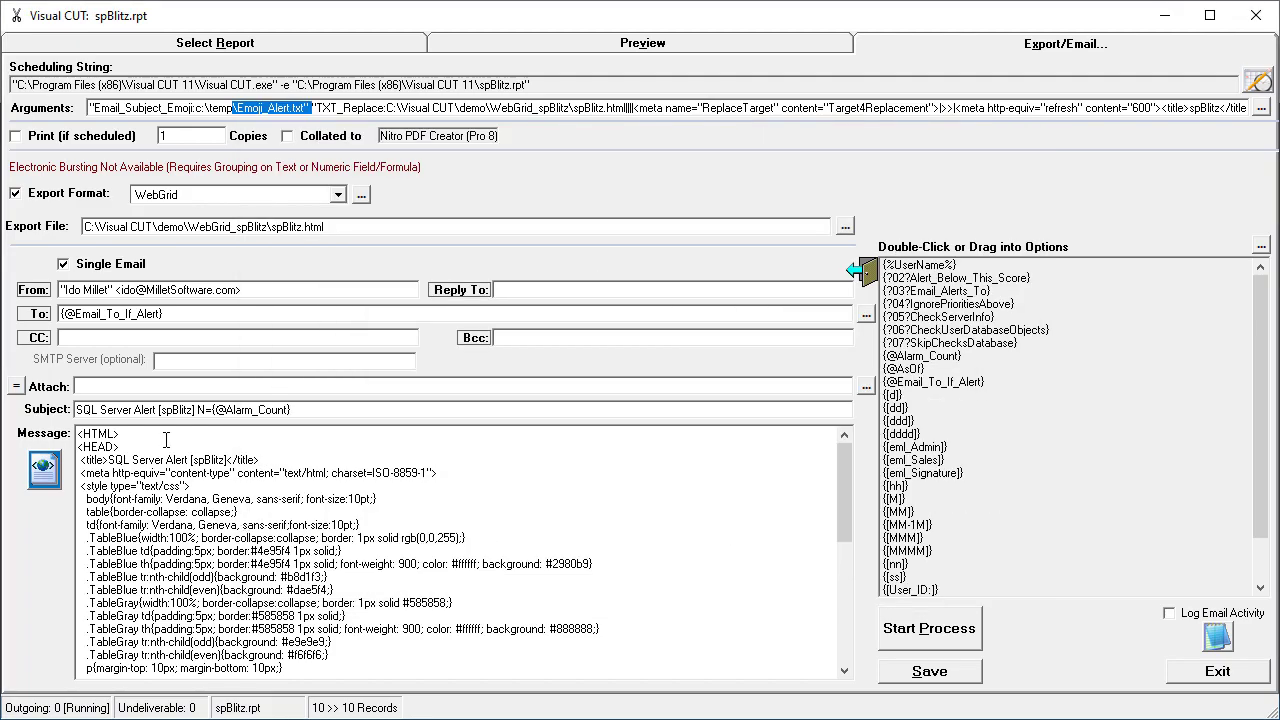
Examine the Alarm_Count and Alert_Below_This_Score fields in the HTML email message, preview the email, and leave the editor without saving.
left_click(43, 475)
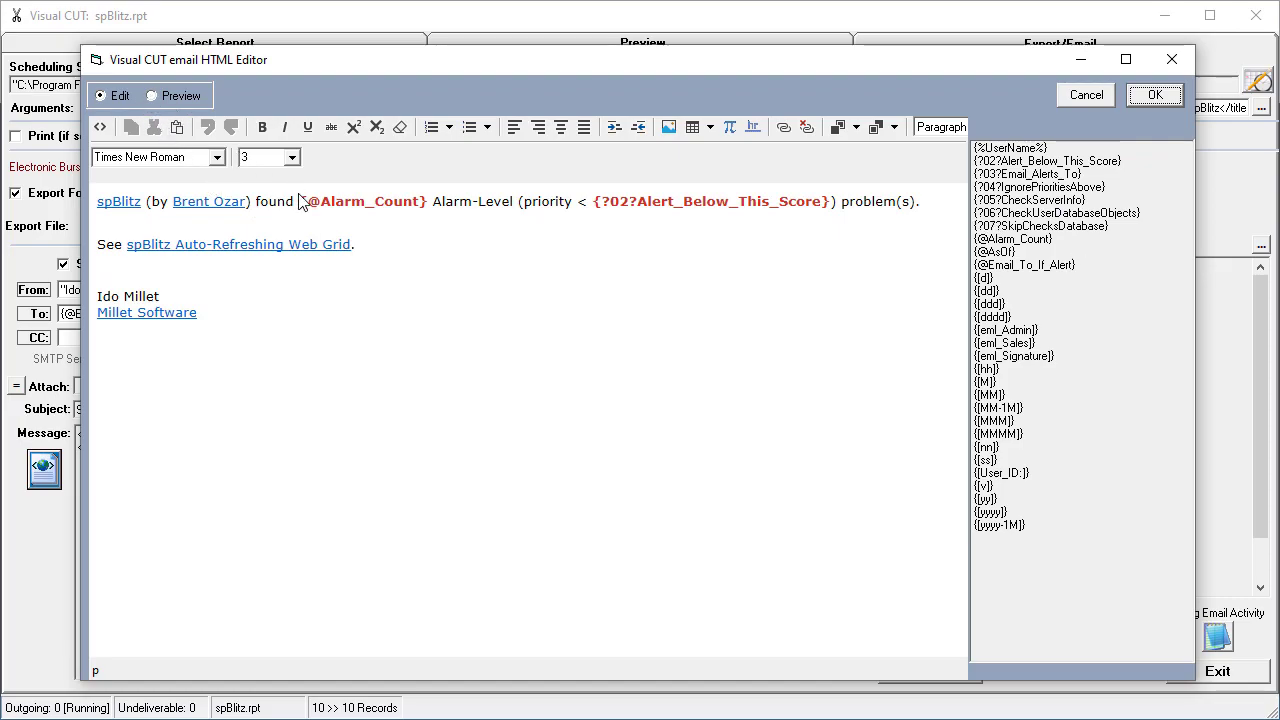
left_click_drag(299, 201, 420, 201)
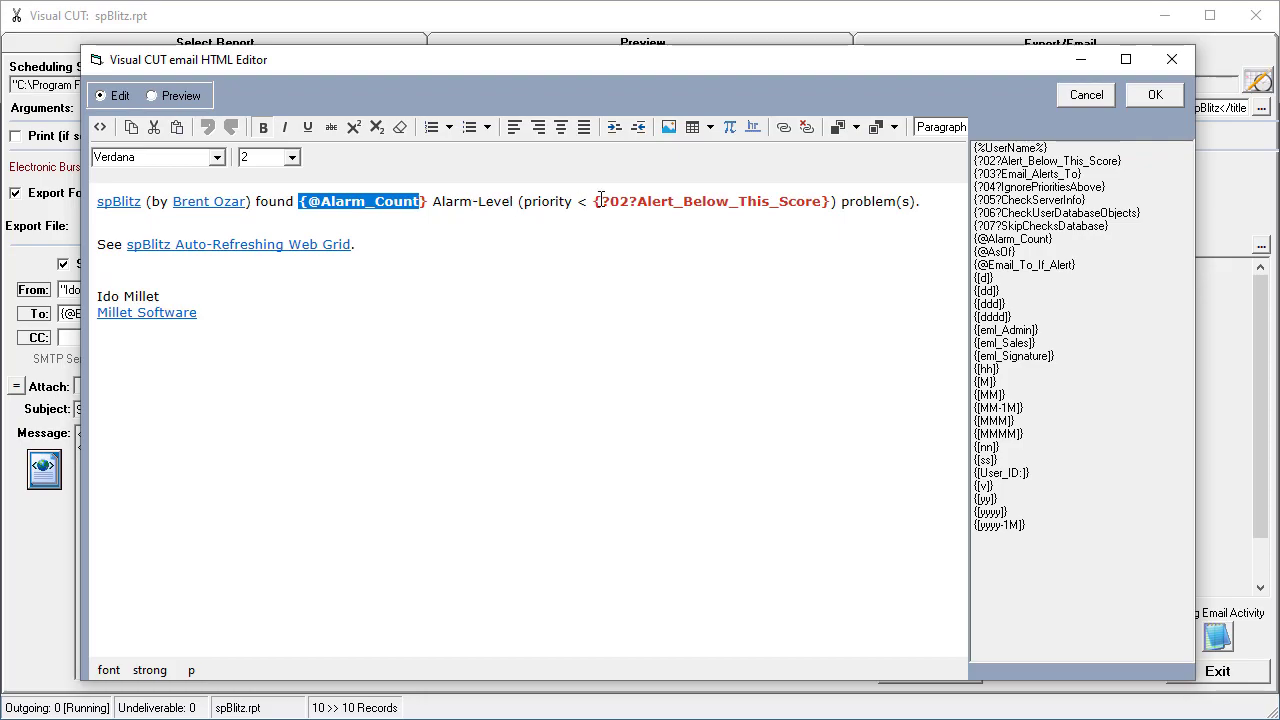
left_click_drag(595, 201, 837, 208)
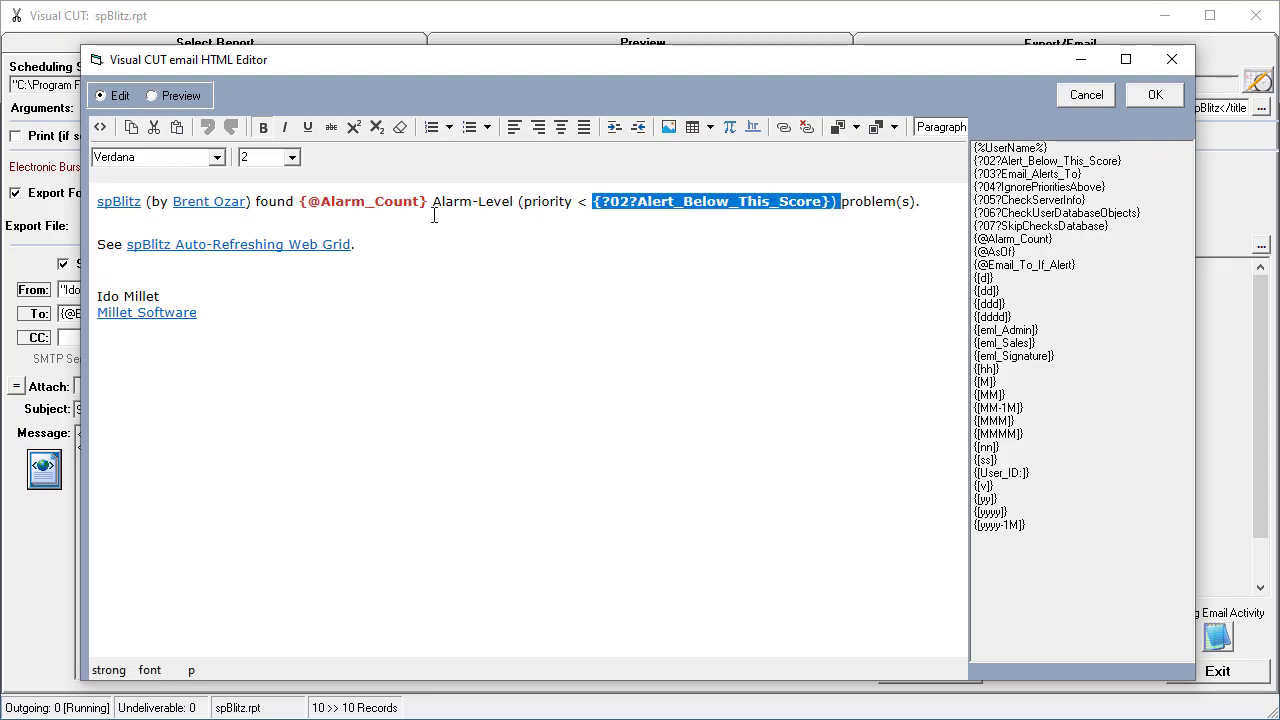
left_click(151, 96)
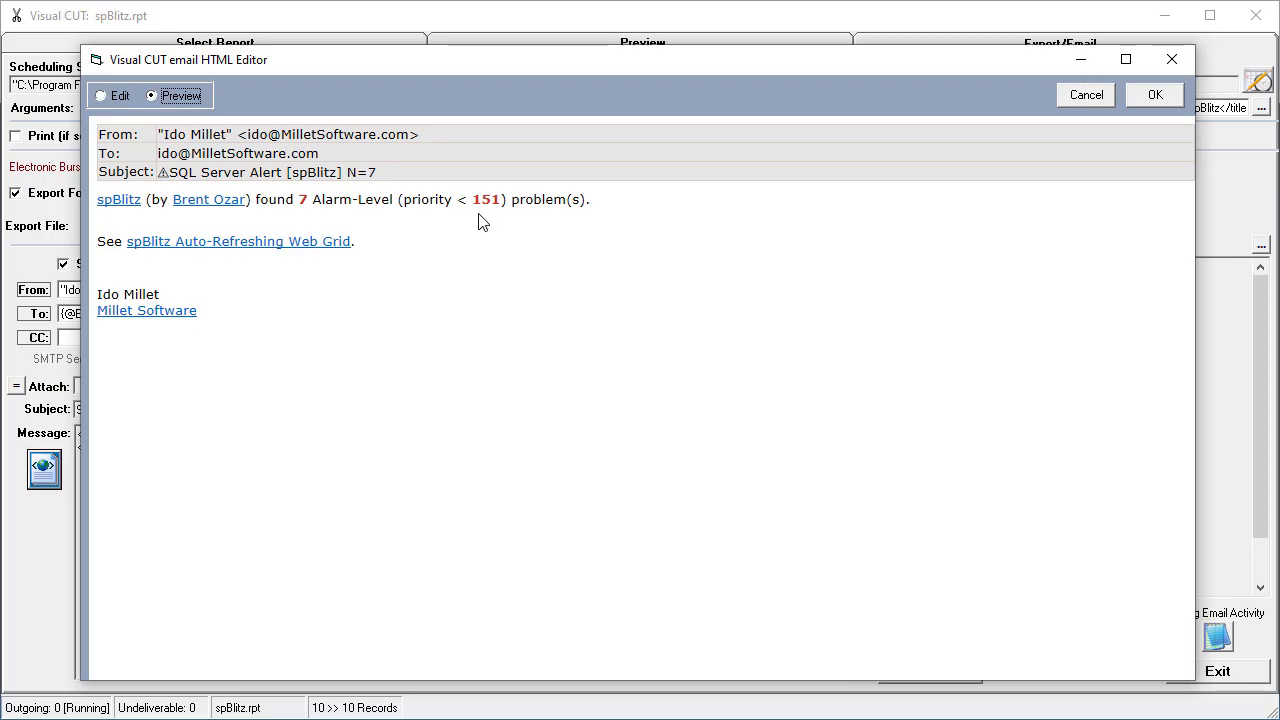
left_click(1078, 96)
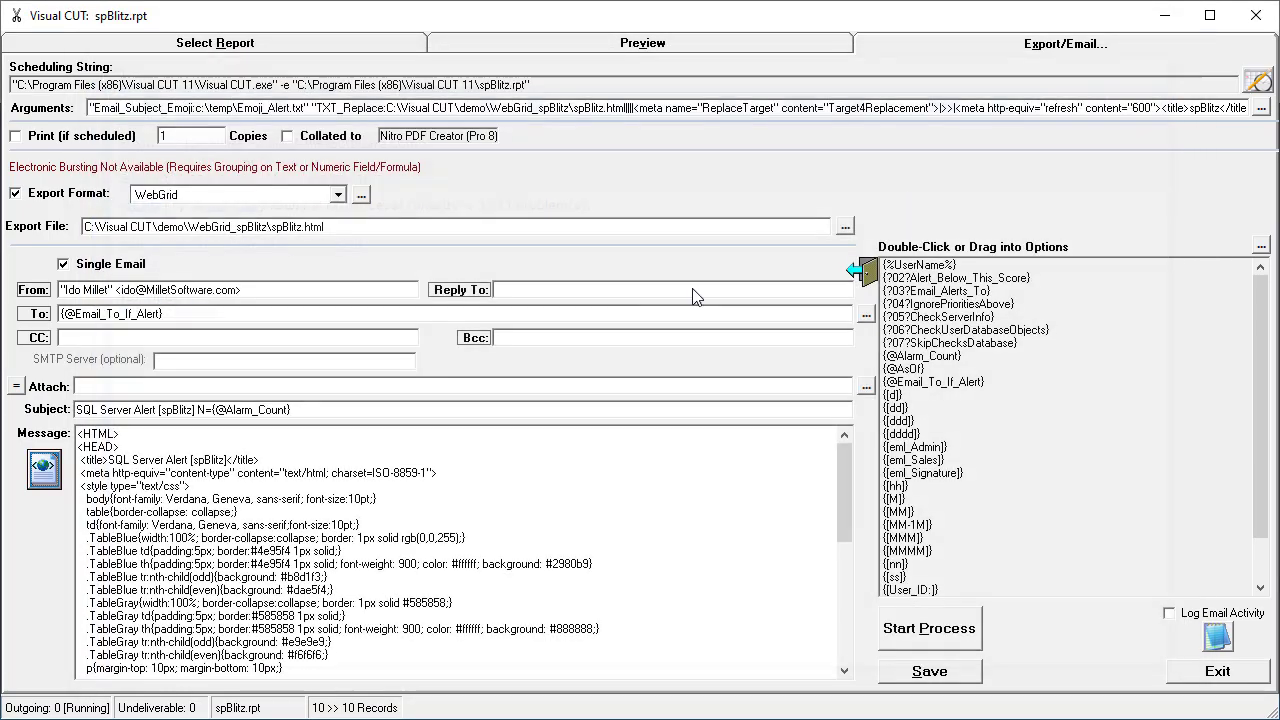
Start the export and email process for the spBlitz report and close its progress log when it finishes.
left_click(925, 636)
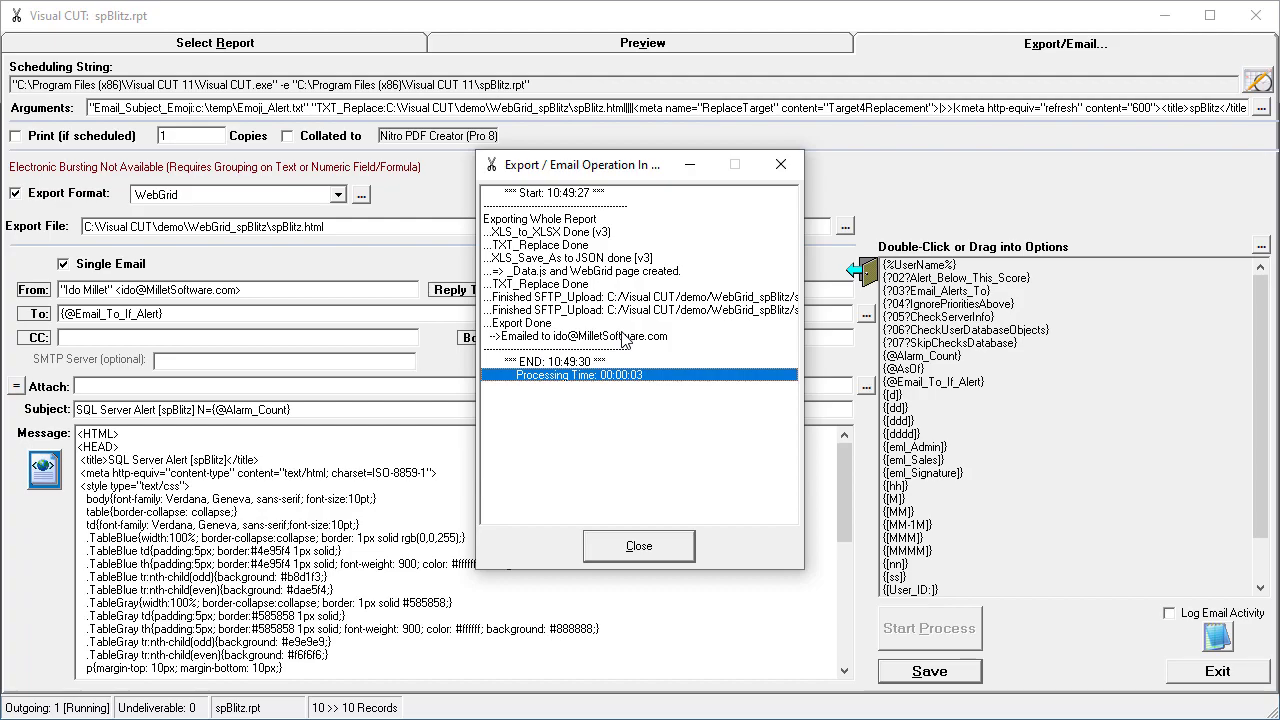
left_click(631, 548)
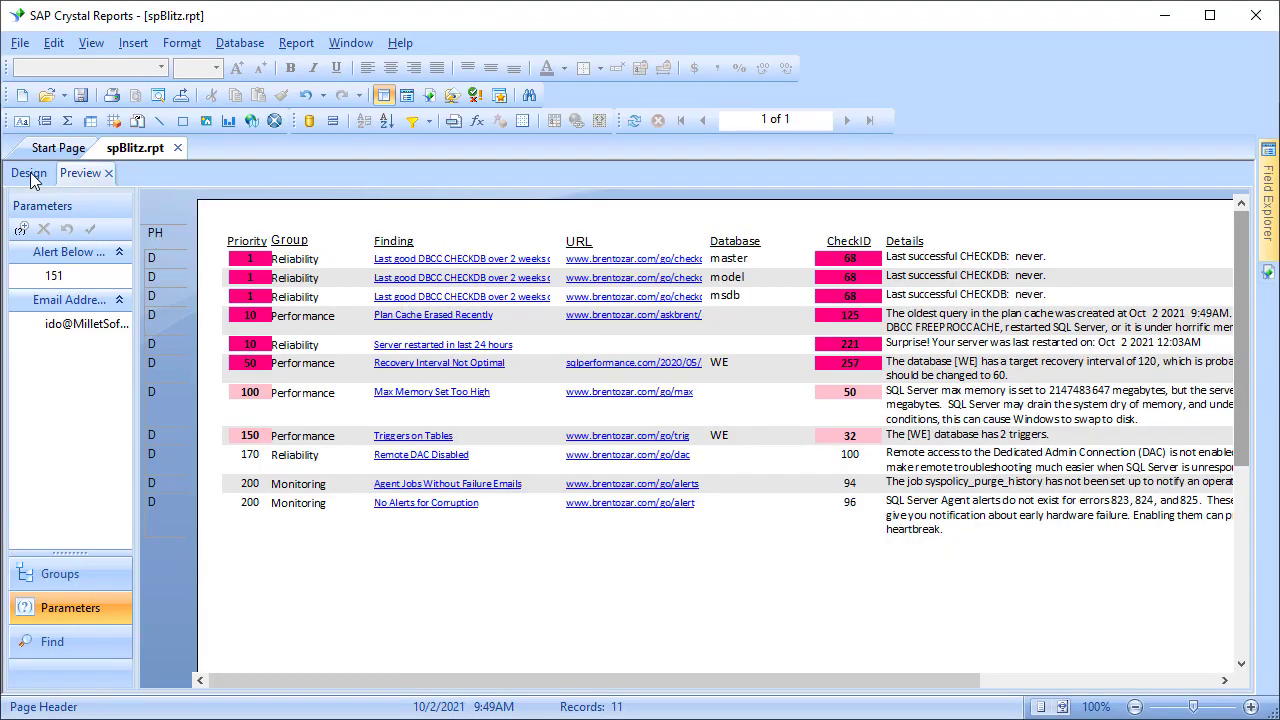
Switch to Crystal Reports, show the design of spBlitz.rpt, and select the Alert_Below_This_Score parameter among the report's fields.
left_click(29, 173)
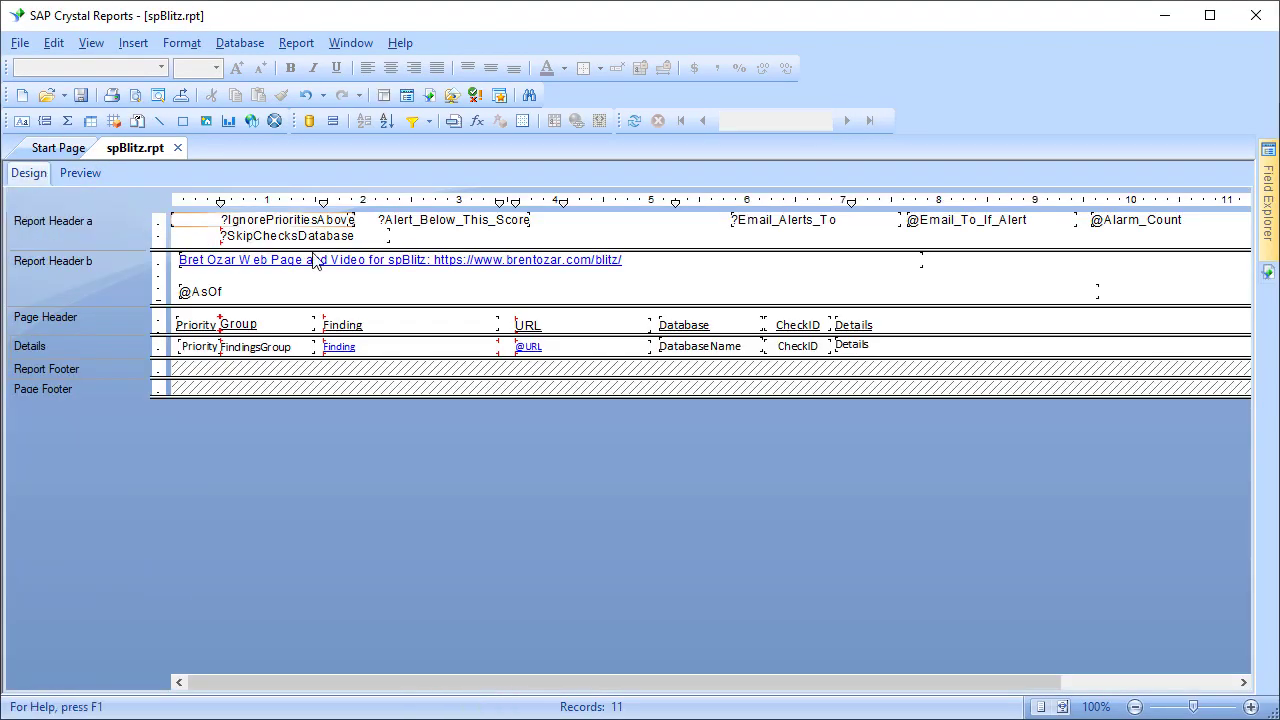
mouse_move(1265, 214)
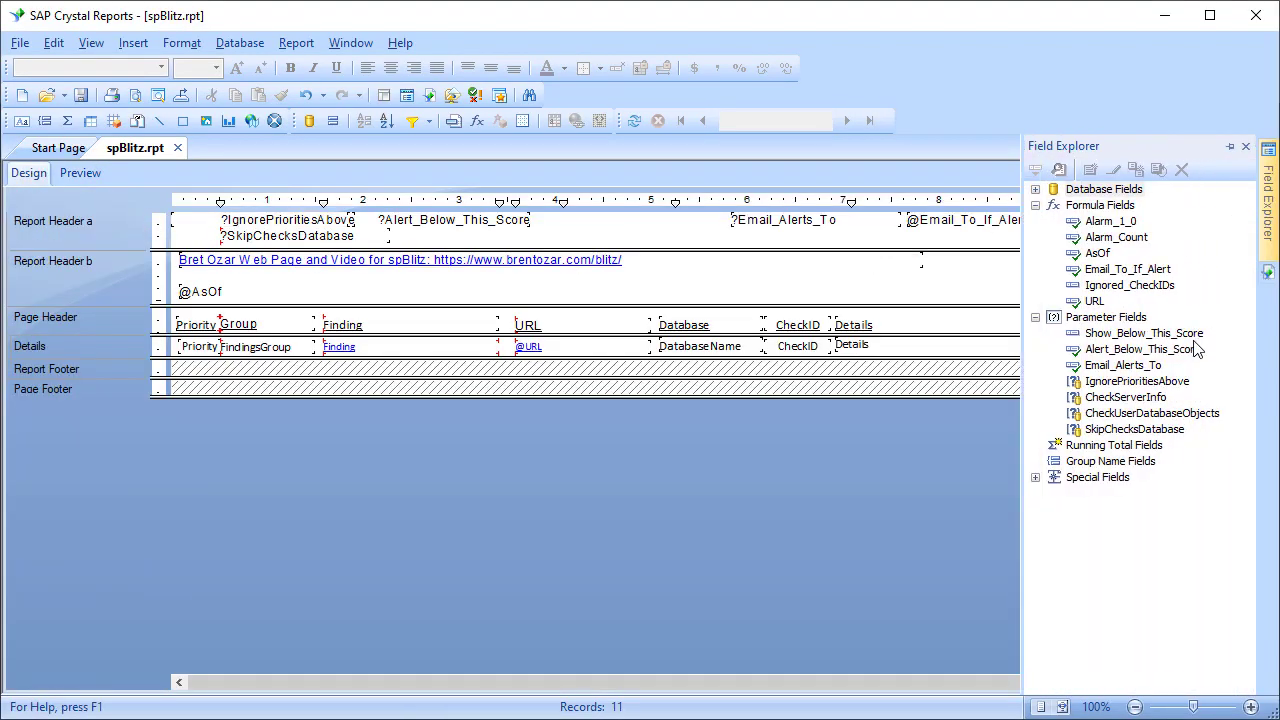
left_click(1140, 349)
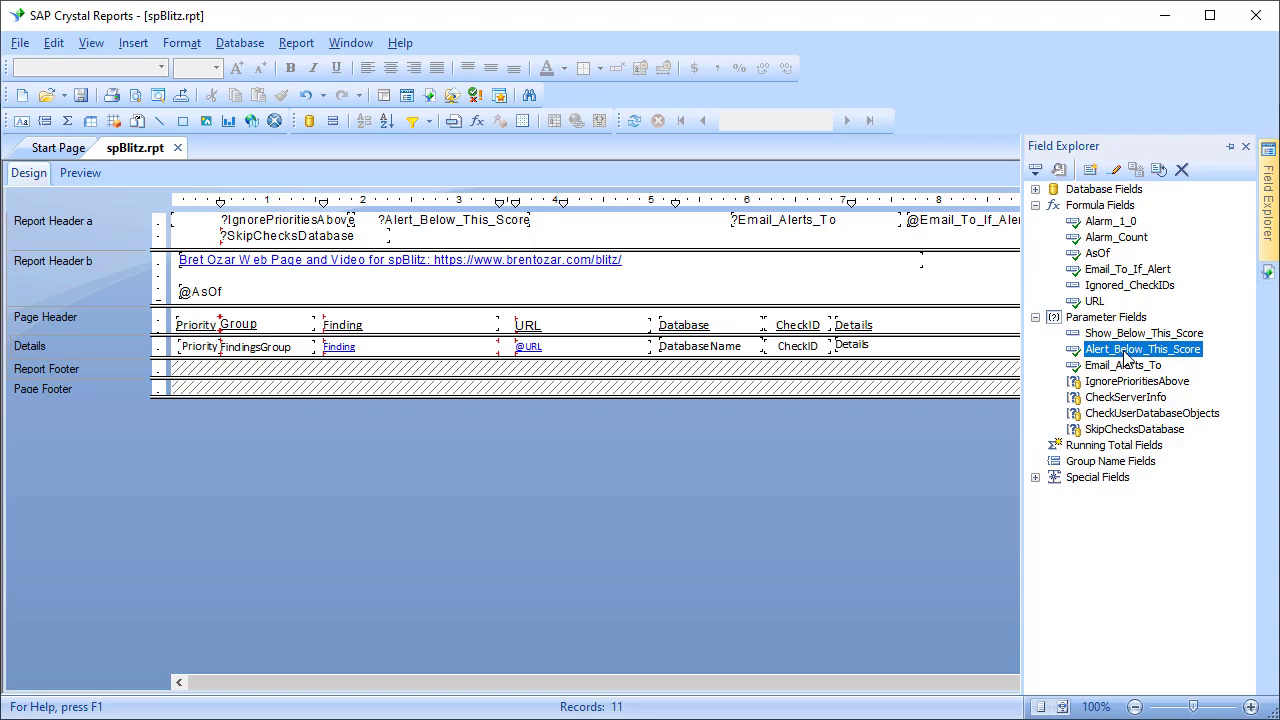
Open the Email_To_If_Alert formula for editing and examine its {?Email_Alerts_To} and "VC_Skip_Email" outcomes.
left_click(1112, 270)
right_click(1112, 275)
left_click(1075, 284)
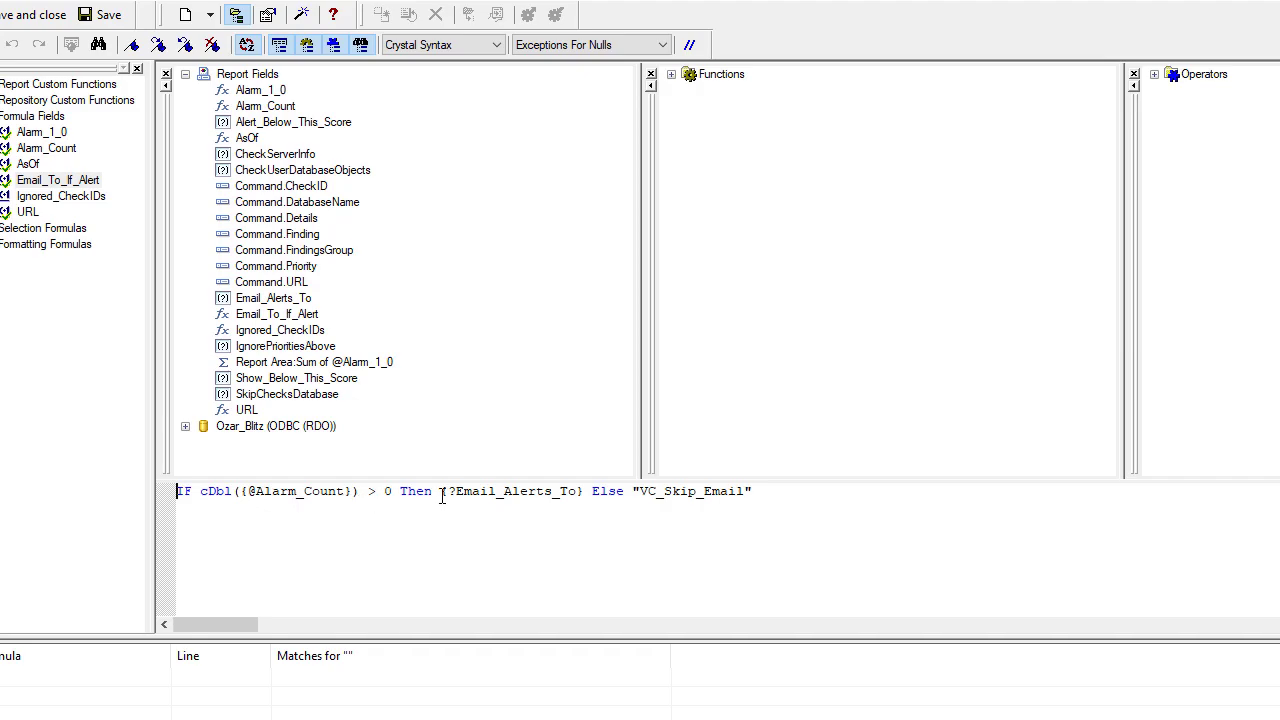
left_click_drag(440, 491, 584, 491)
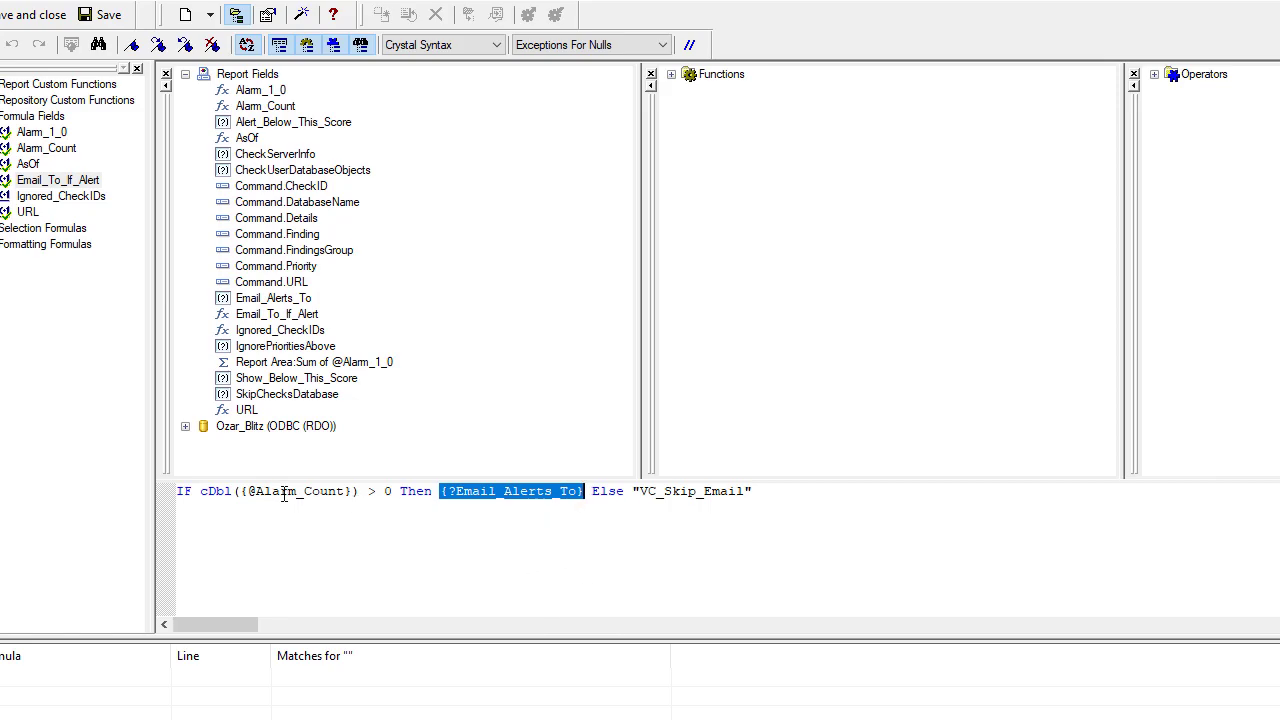
left_click(642, 491)
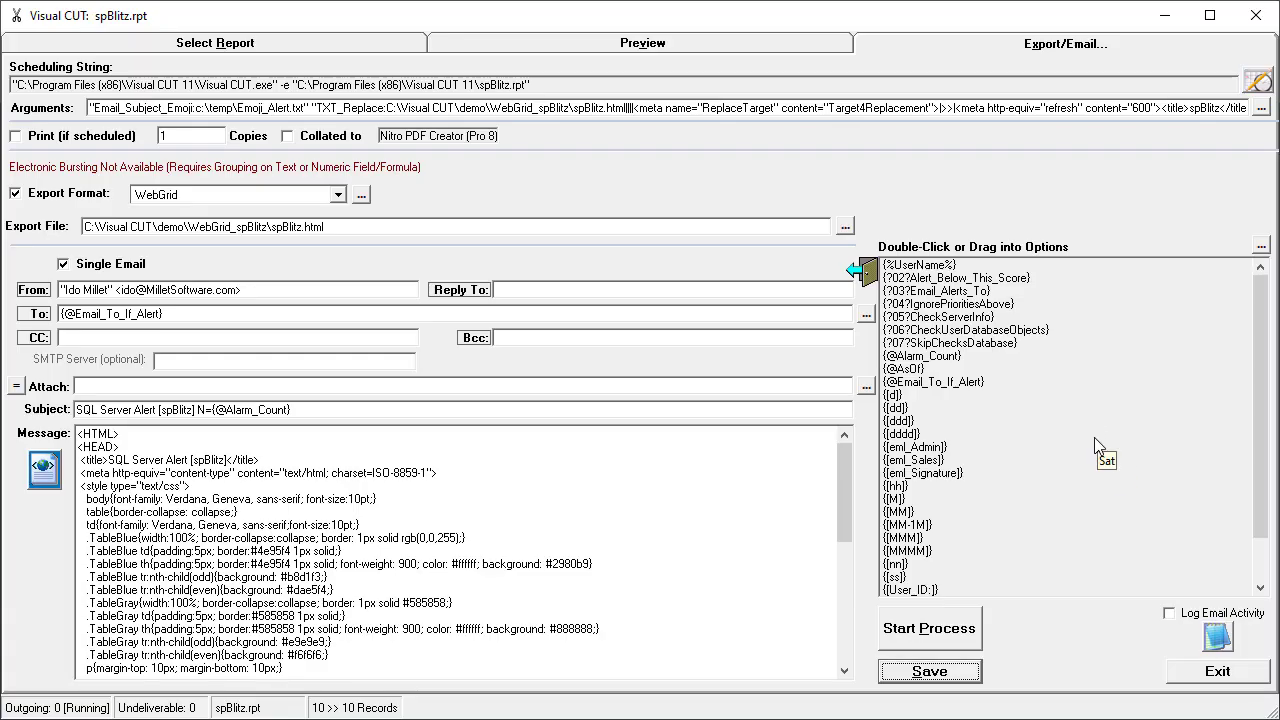
mouse_move(1094, 447)
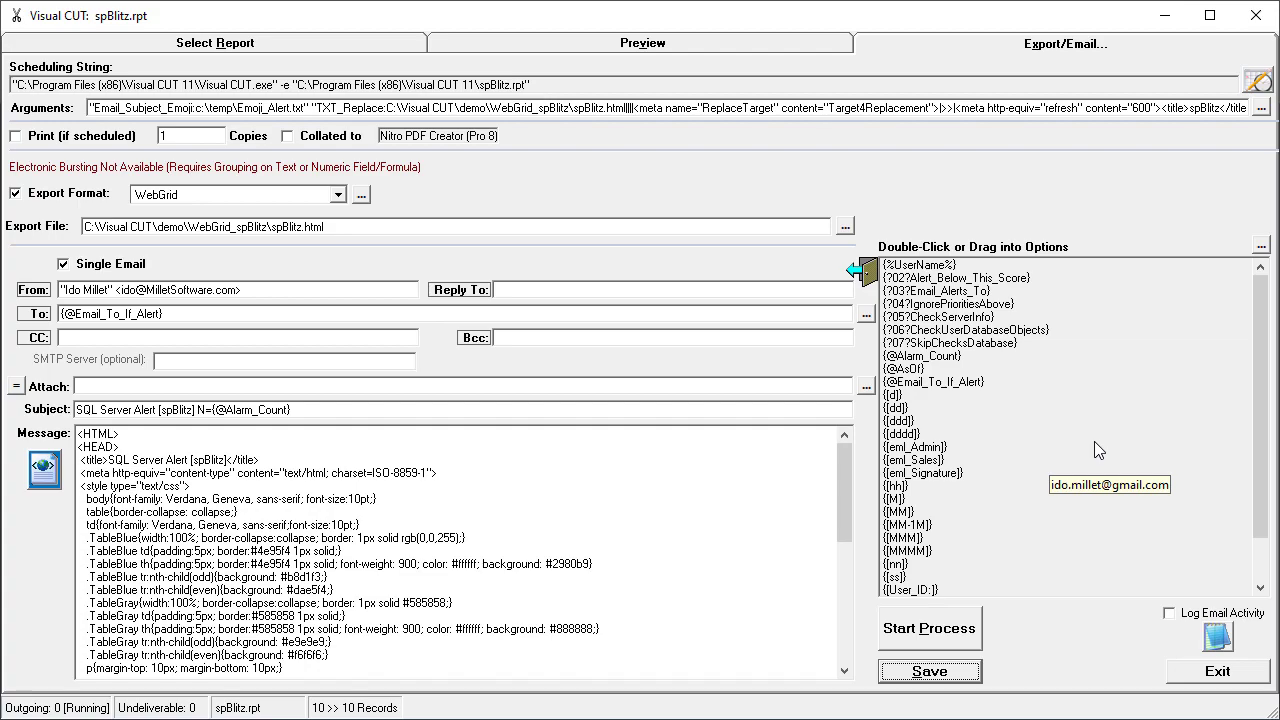
mouse_move(936, 392)
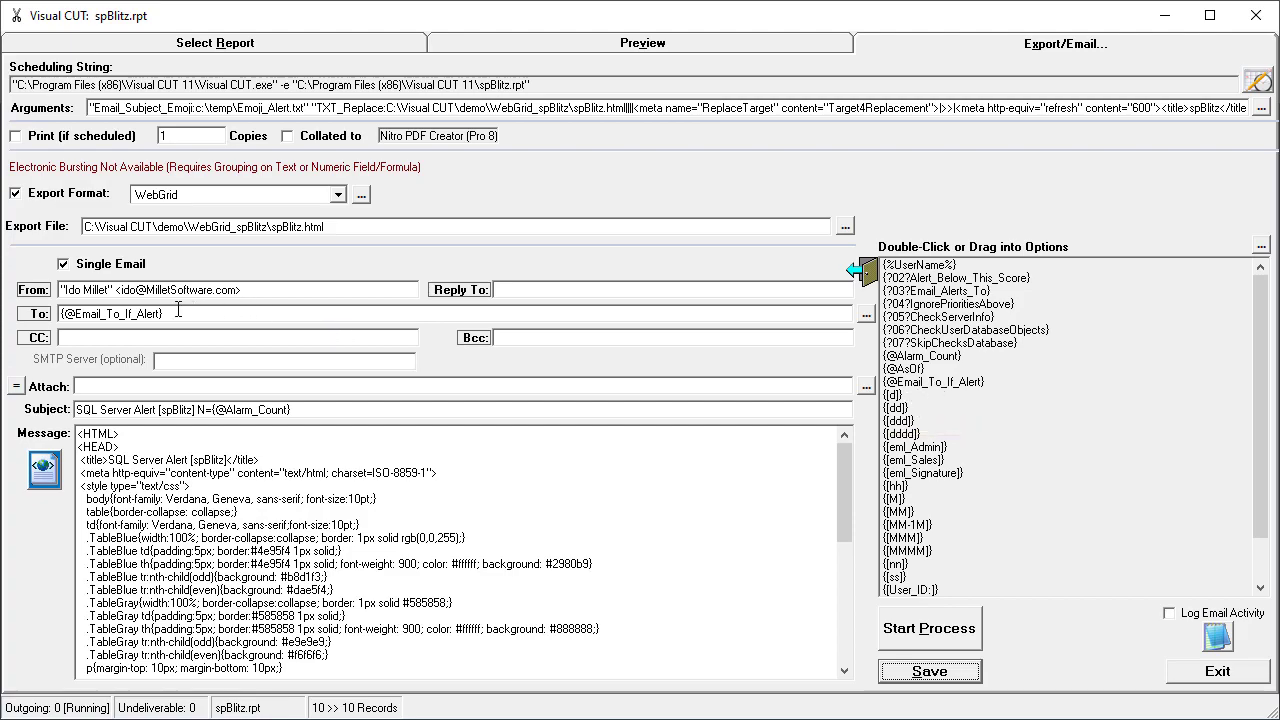
mouse_move(113, 313)
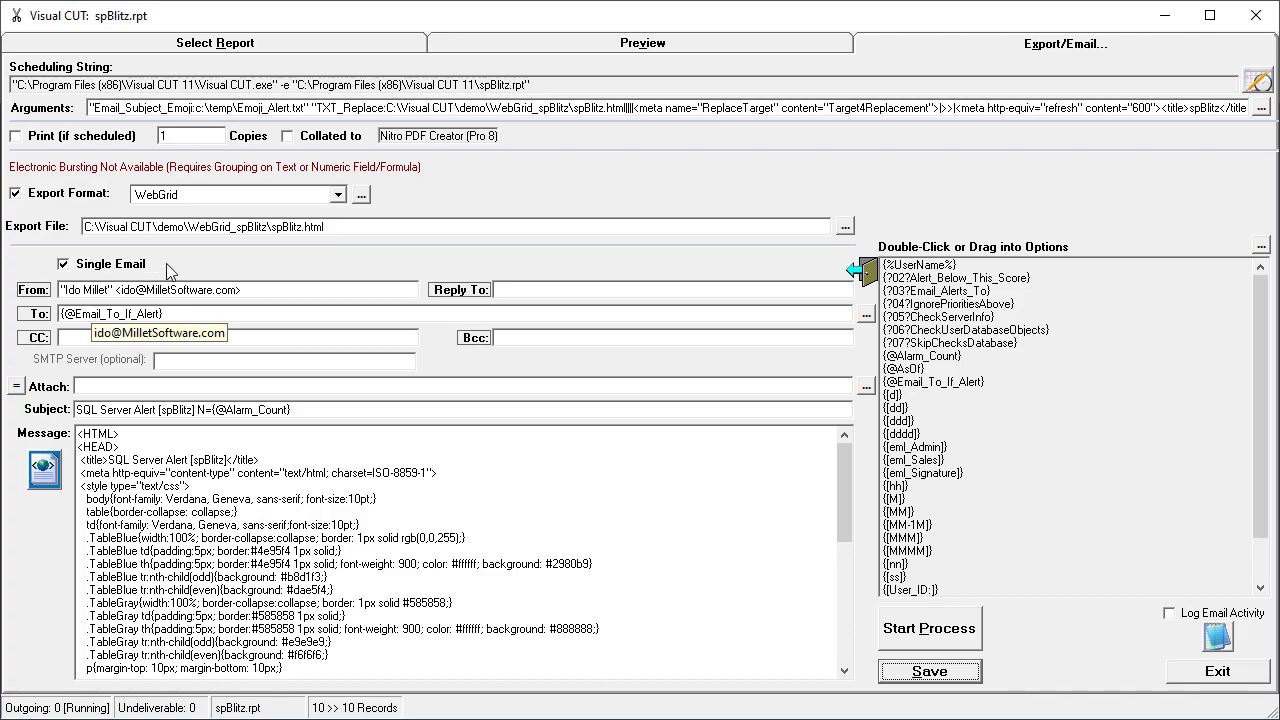
mouse_move(183, 230)
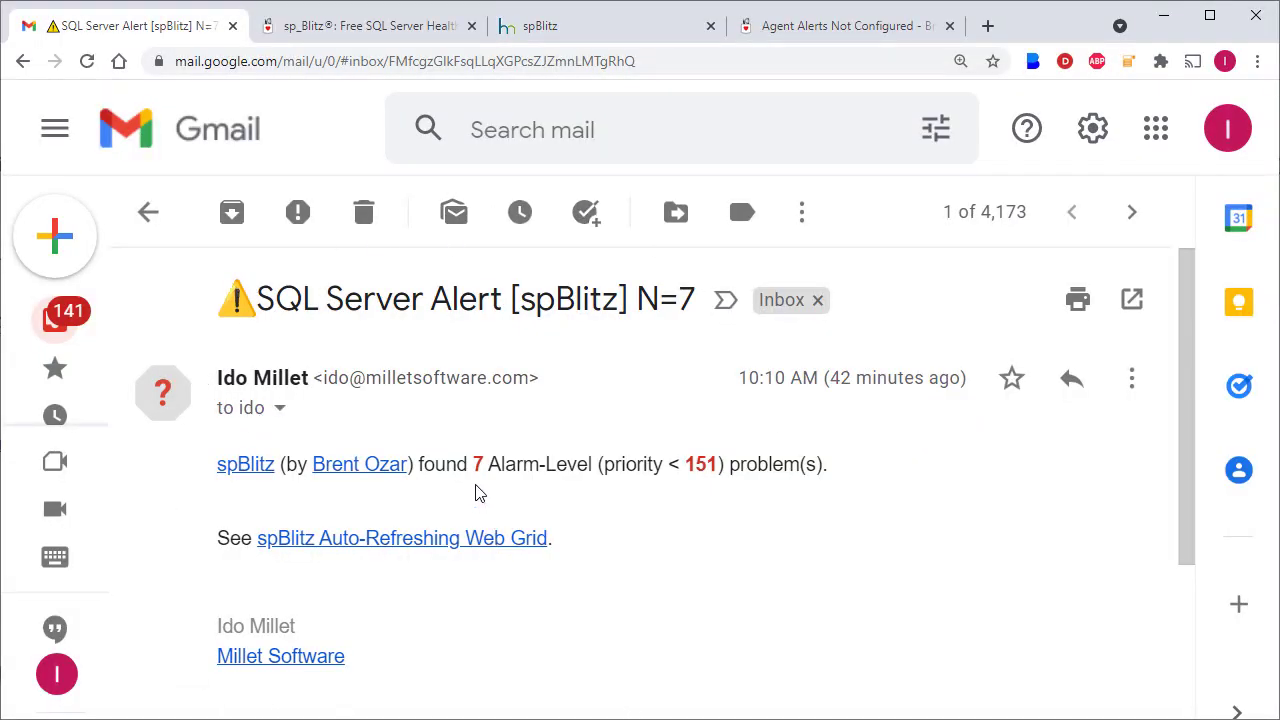
left_click(556, 33)
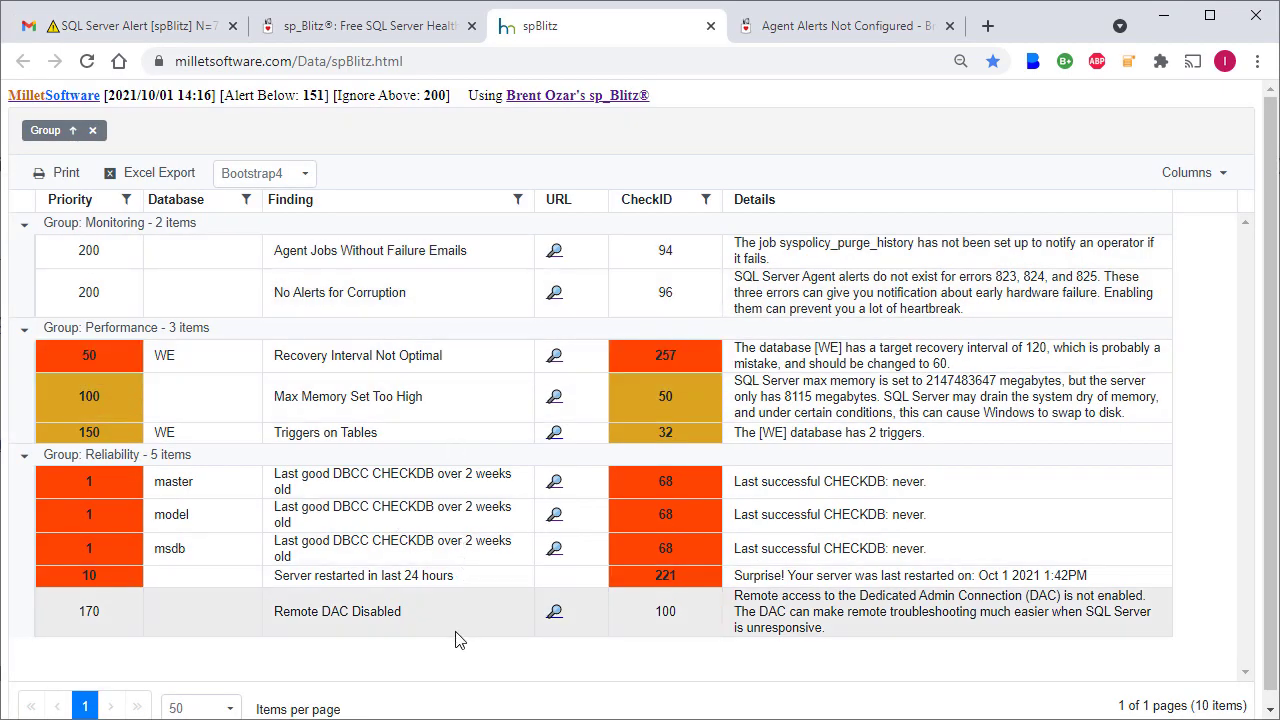